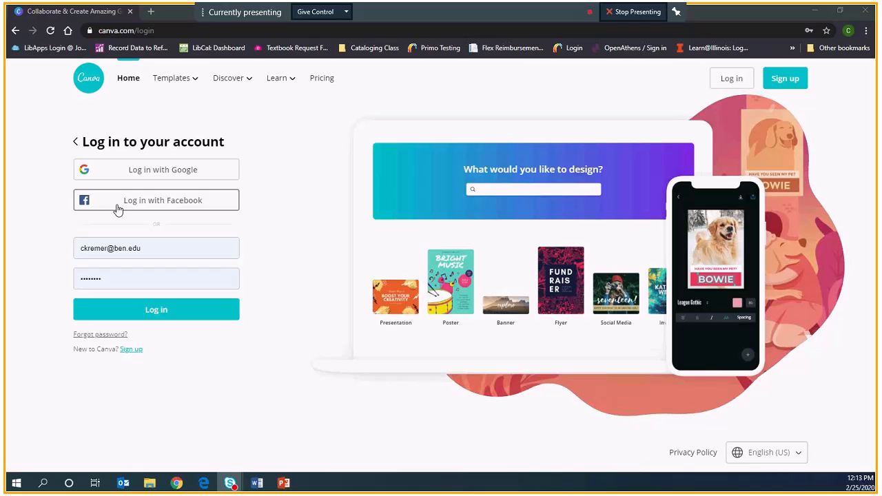
Step: Log in to the account and create a new blank design of the Infographic type
left_click(156, 208)
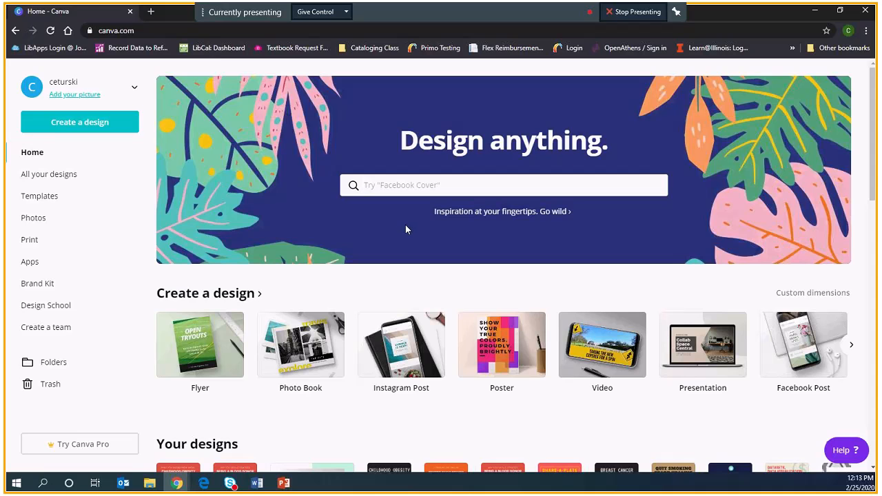
left_click(66, 124)
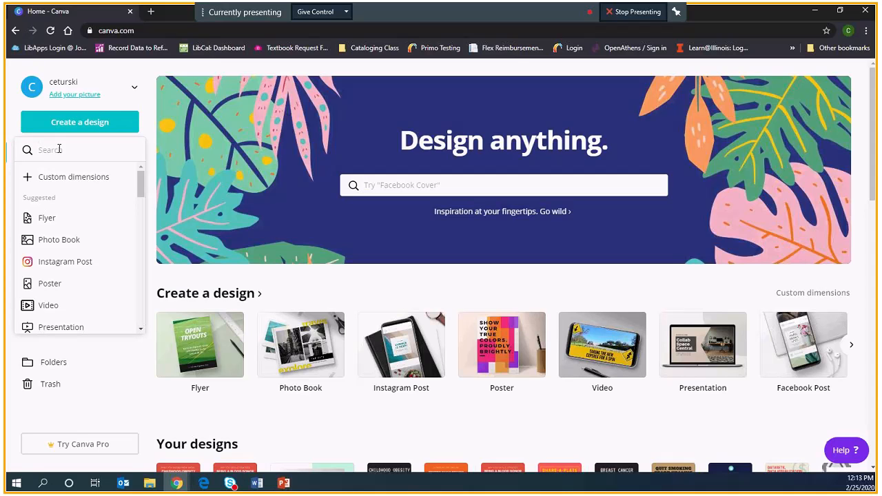
type("info")
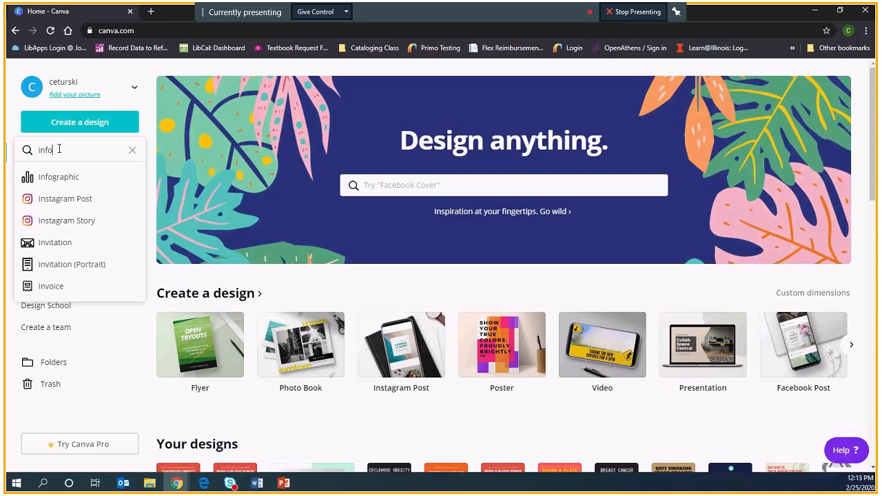
left_click(57, 177)
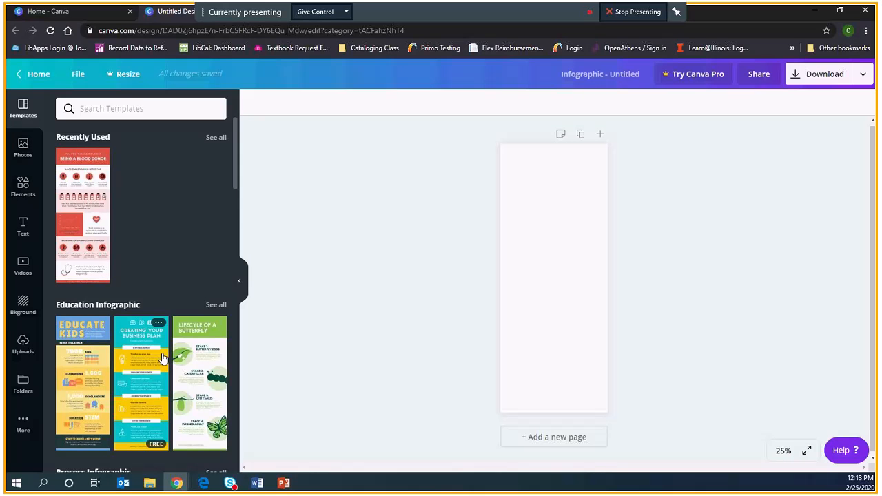
Step: Browse the infographic templates and apply the butterfly life cycle template from the Education Infographic category
scroll(95, 206, "down", 3)
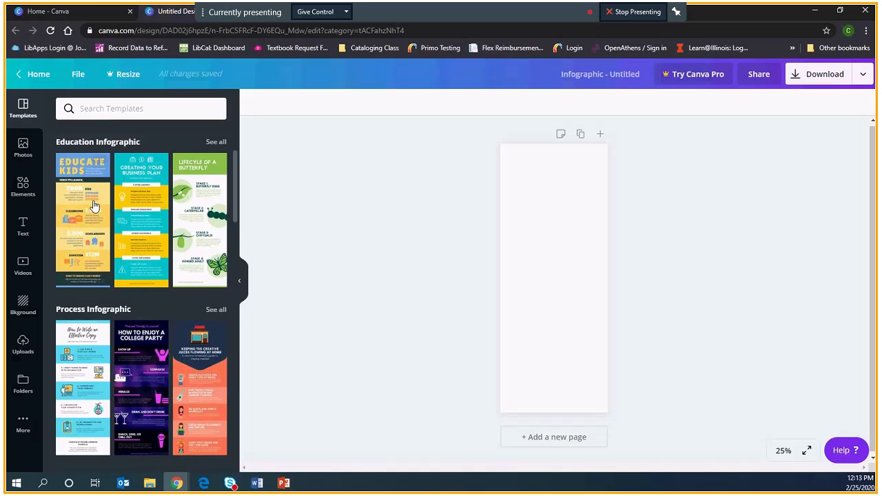
scroll(94, 207, "down", 1)
scroll(94, 208, "down", 3)
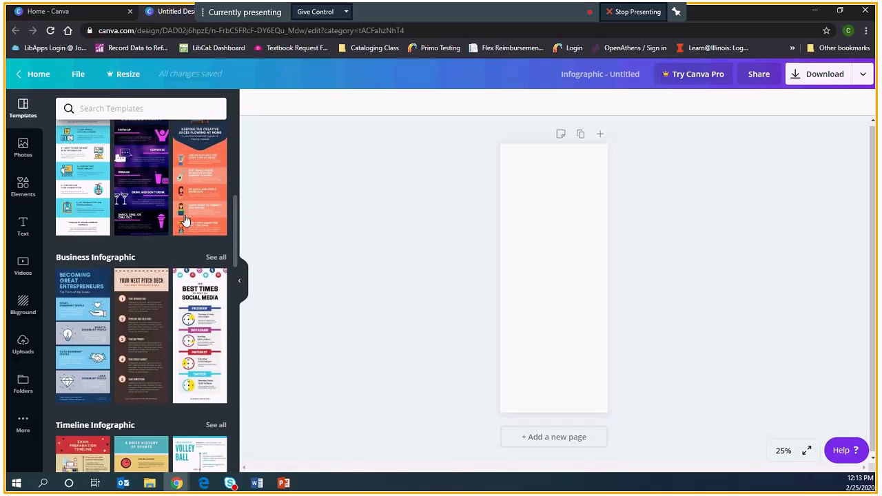
scroll(184, 227, "up", 2)
scroll(180, 226, "up", 4)
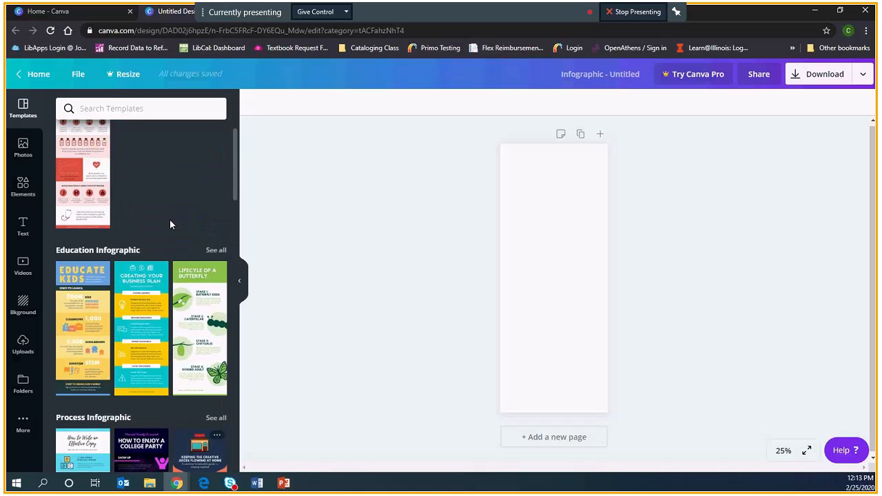
scroll(169, 219, "down", 4)
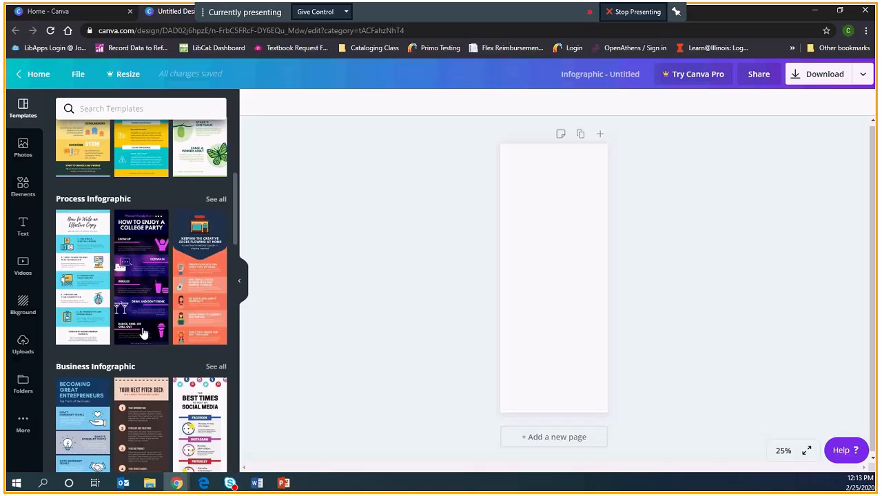
scroll(137, 228, "up", 5)
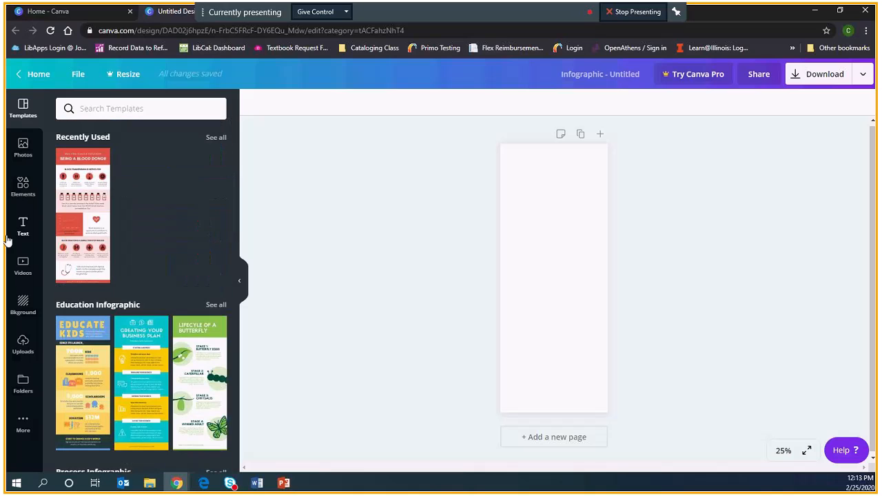
left_click(216, 304)
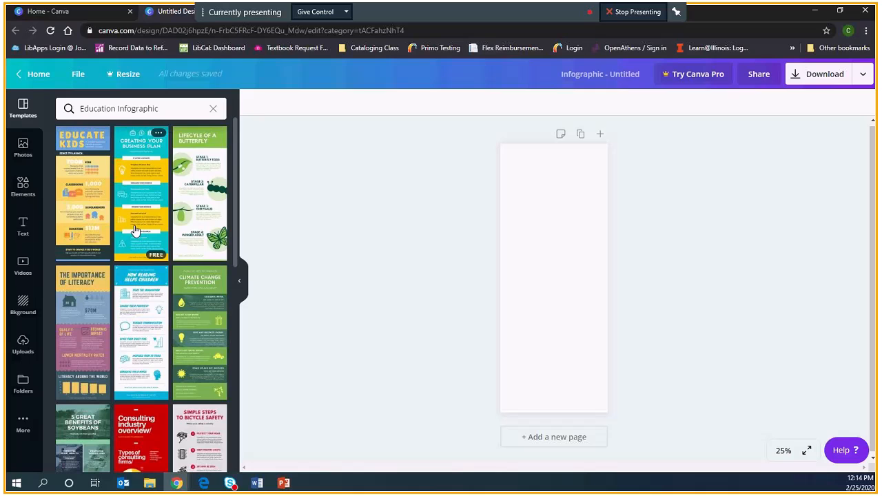
left_click(183, 236)
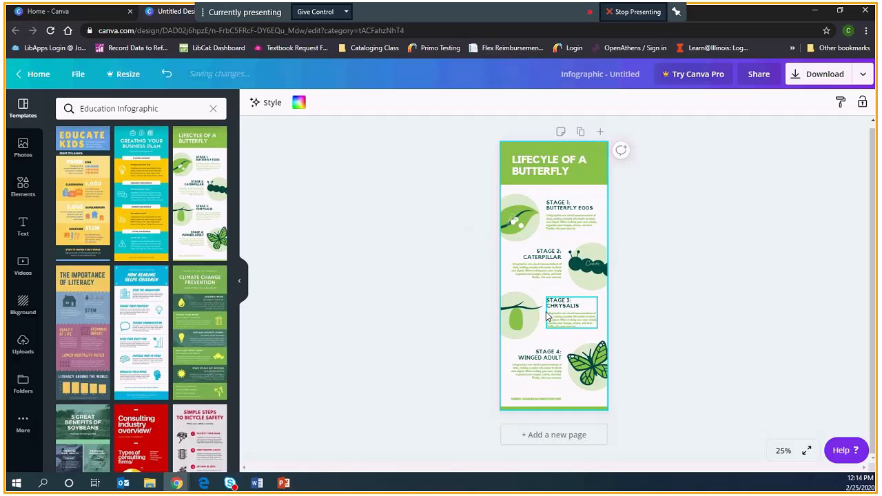
Step: Check the watermark removal offer for the Stage 2 caterpillar image, and delete the caterpillar and the Stage 1 leaf image
left_click(595, 269)
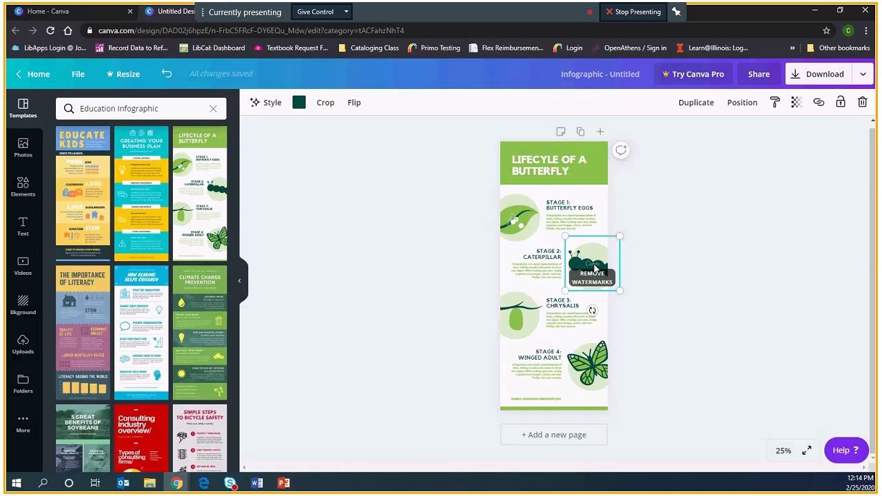
left_click(592, 278)
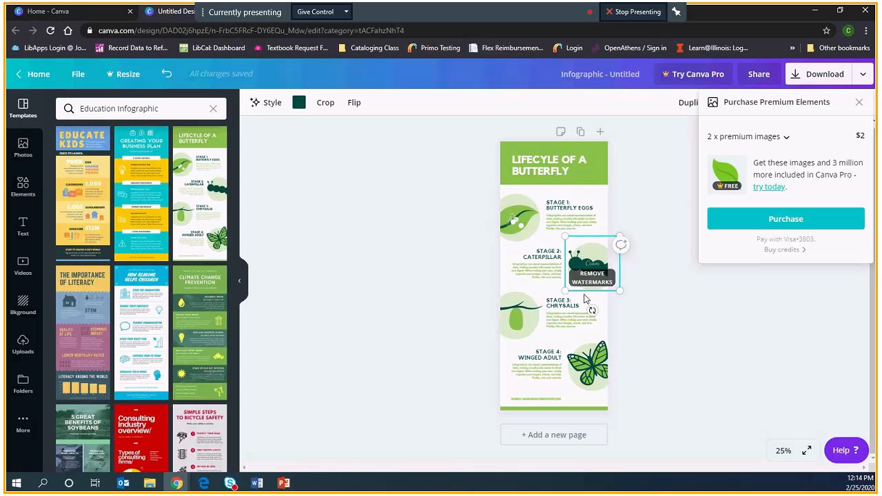
key("Delete")
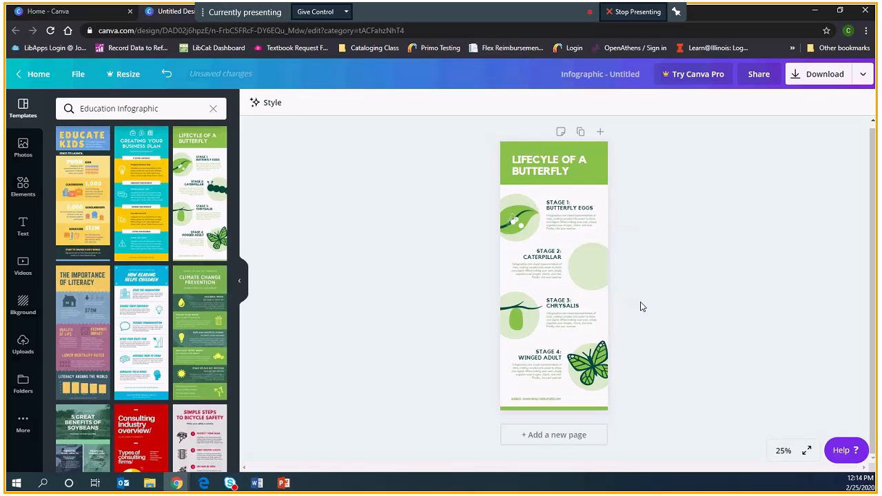
left_click(520, 222)
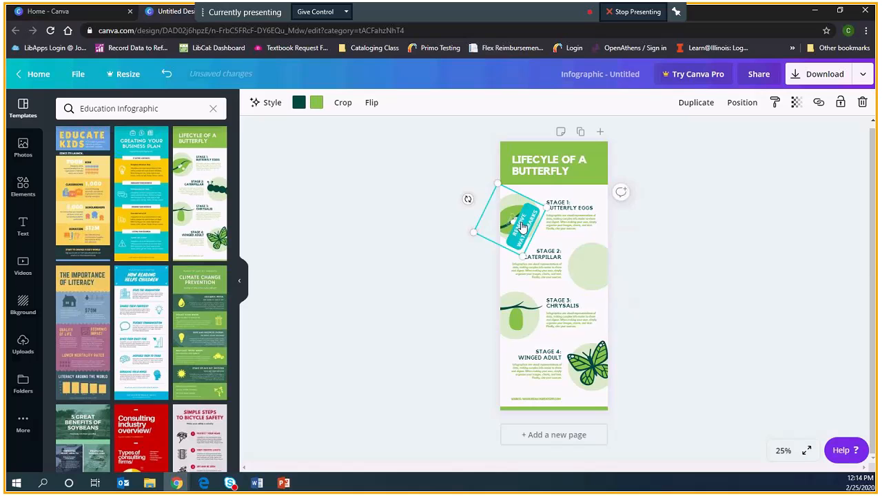
key("Delete")
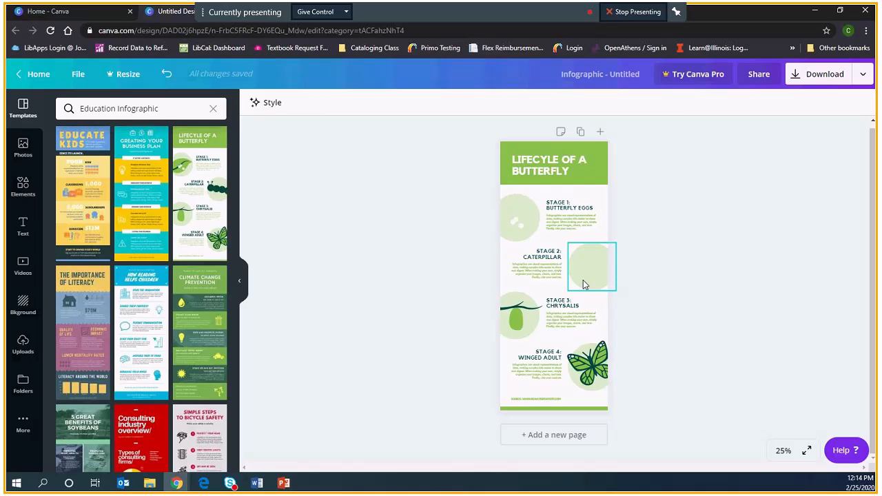
left_click(583, 280)
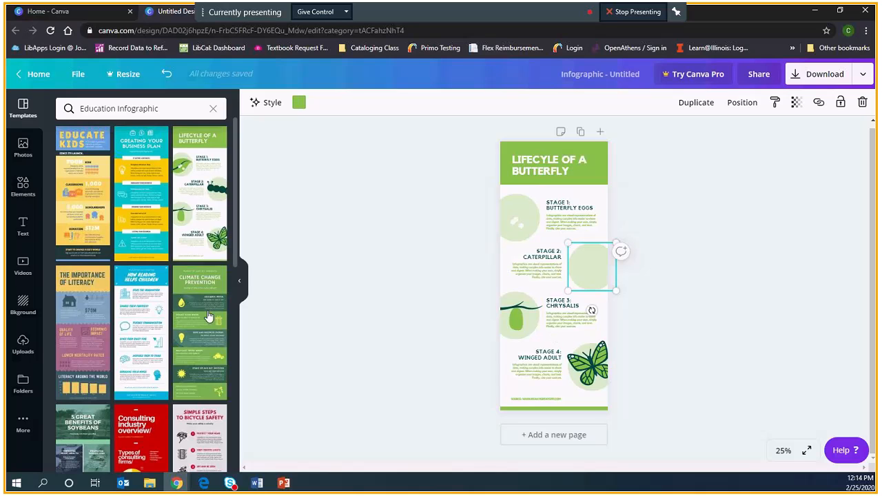
scroll(319, 308, "up", 1)
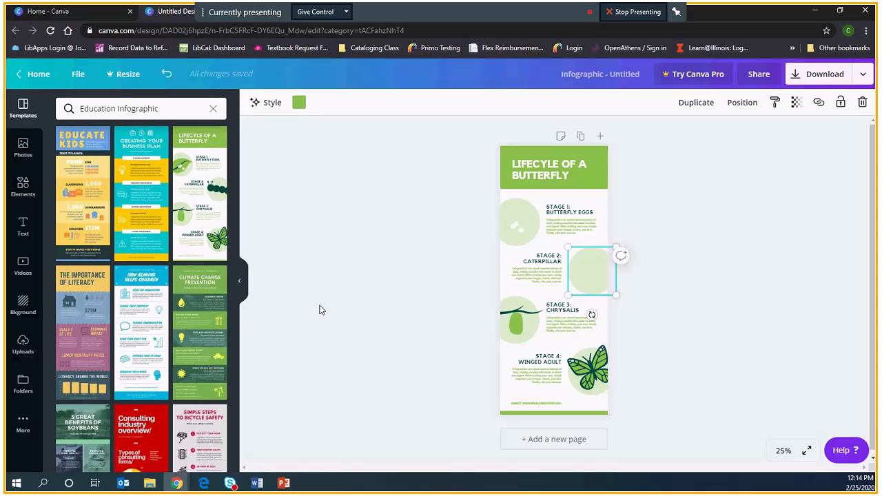
scroll(319, 310, "down", 1)
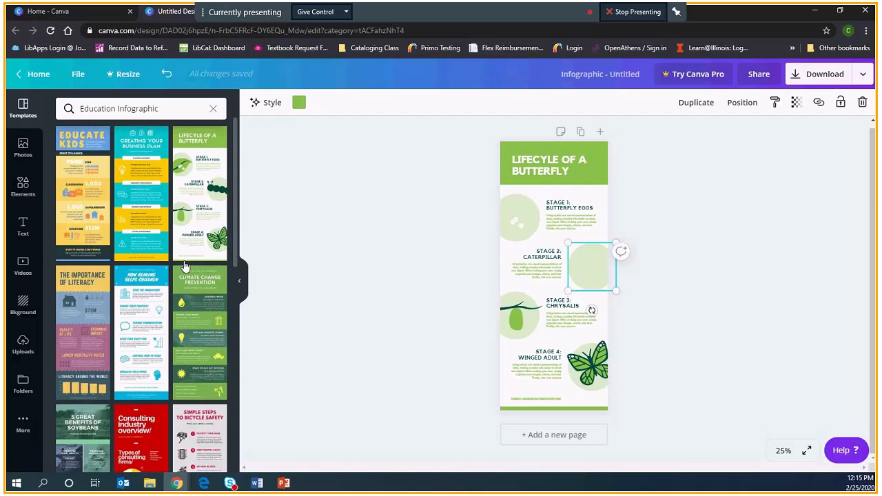
Step: Search the templates for "blood donor" and apply the first "Being a Blood Donor" template to the page
scroll(184, 266, "down", 5)
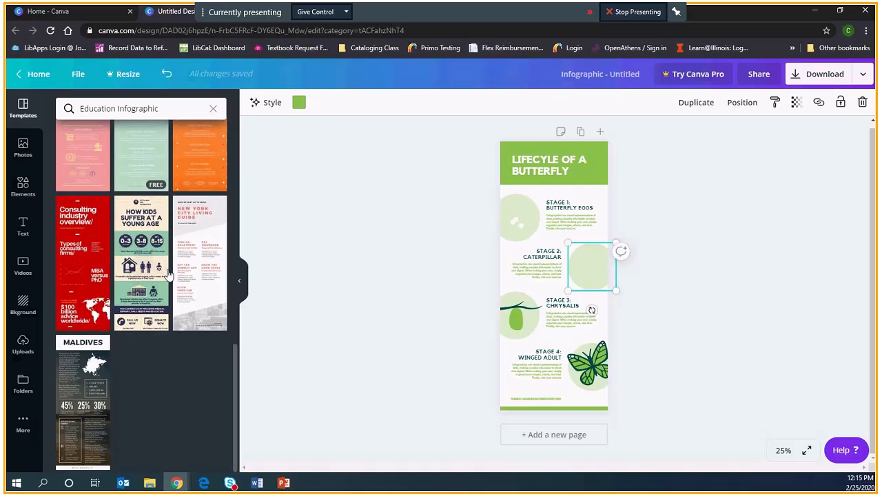
scroll(169, 276, "up", 3)
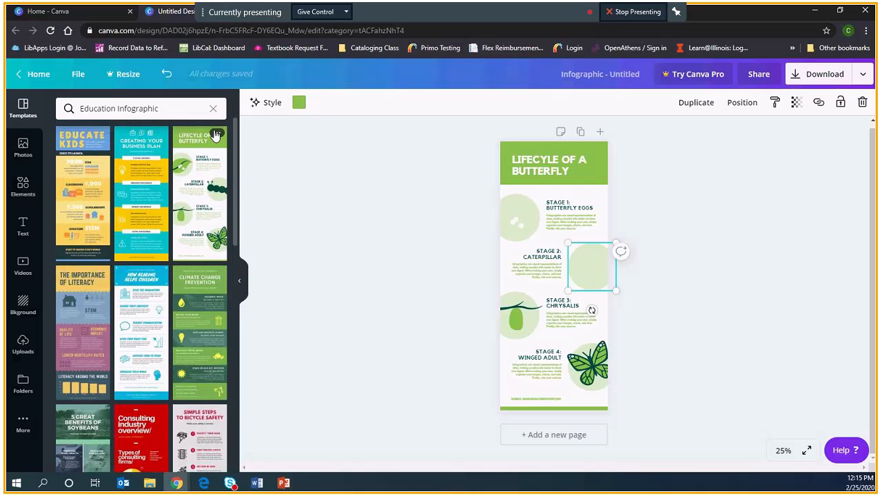
left_click(213, 109)
left_click(113, 110)
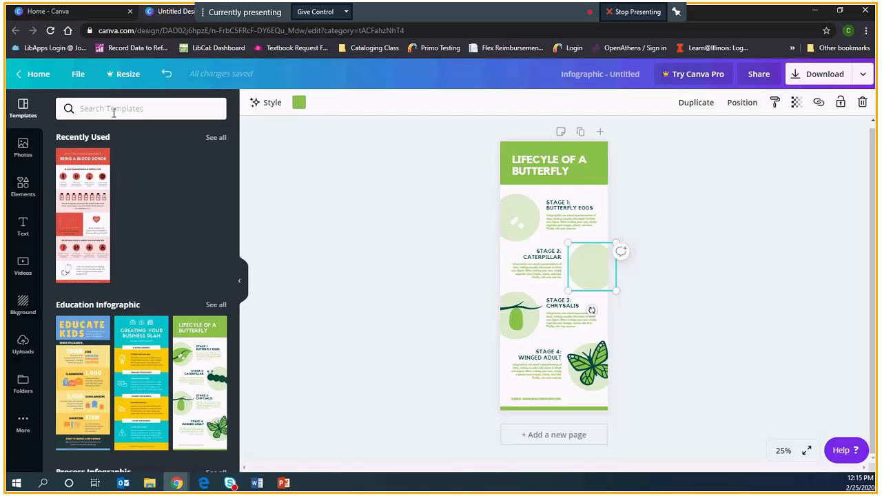
type("blood donor")
key("Return")
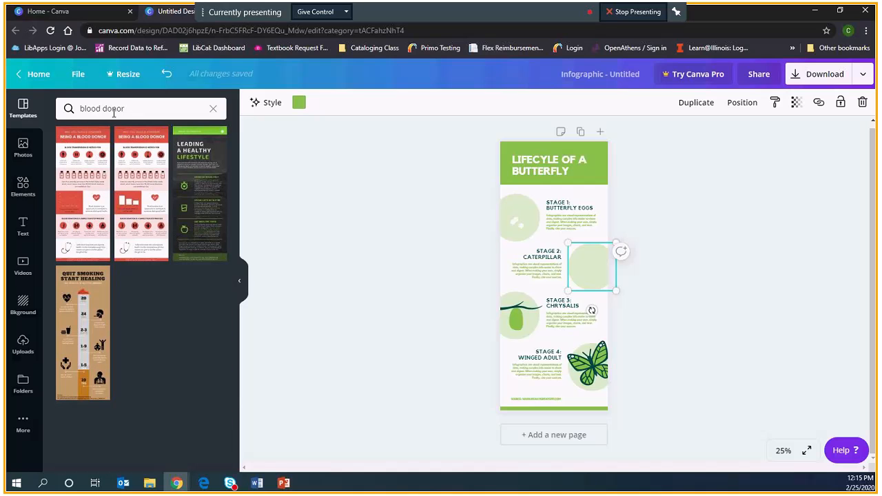
left_click(82, 200)
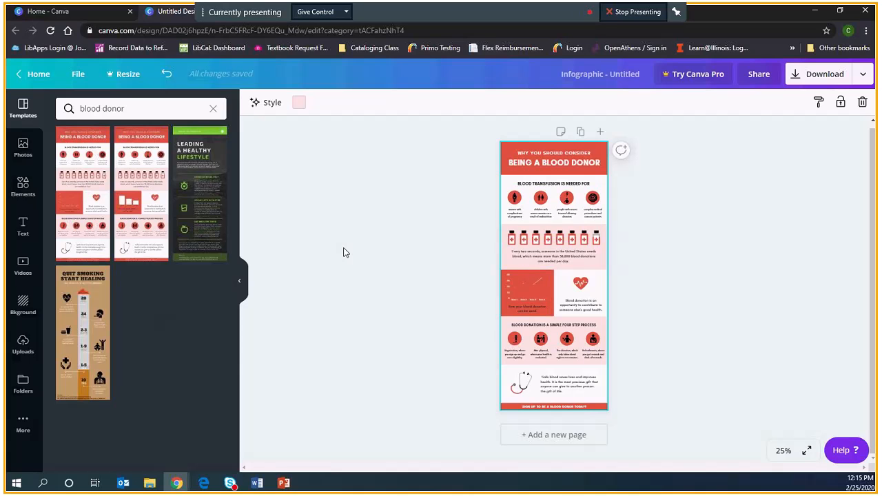
Step: Preview the infographic in full screen, exit the preview, and view the page from its header at 50% zoom
left_click(808, 451)
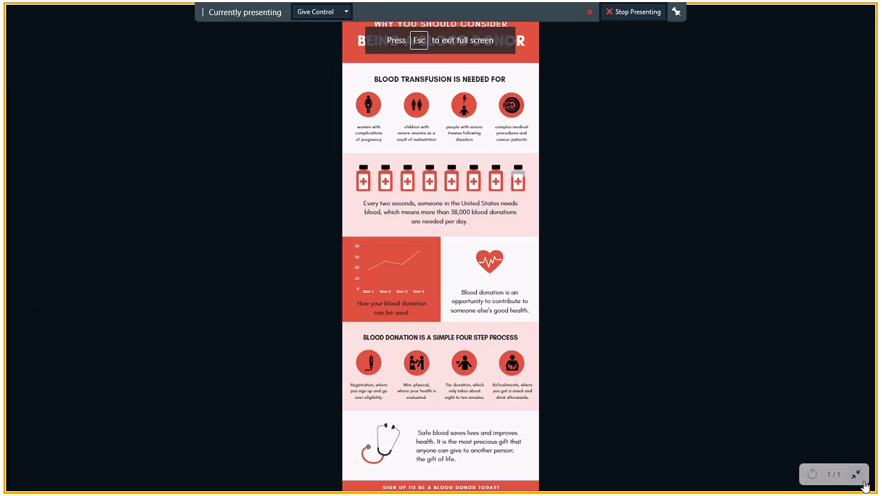
left_click(858, 477)
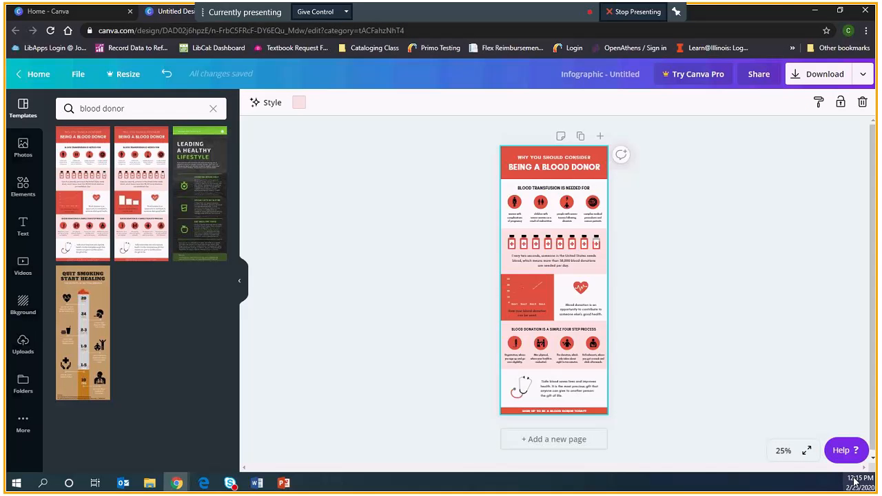
left_click(784, 451)
left_click(768, 328)
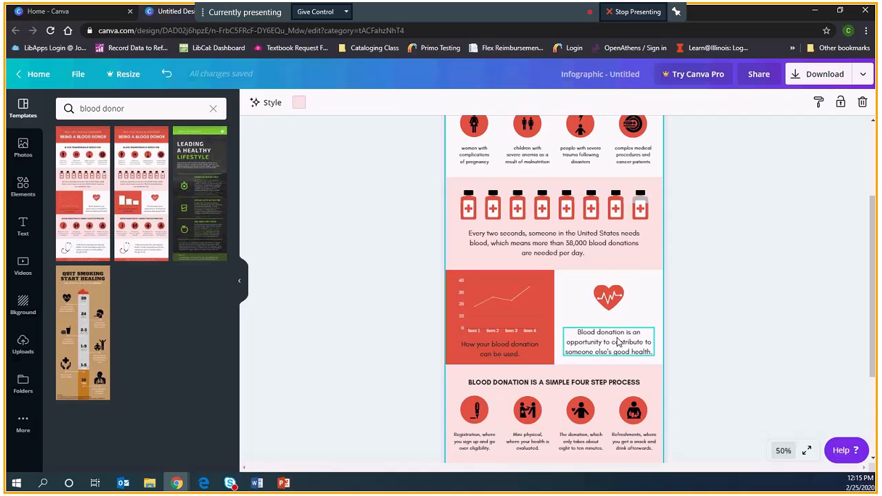
scroll(618, 343, "up", 3)
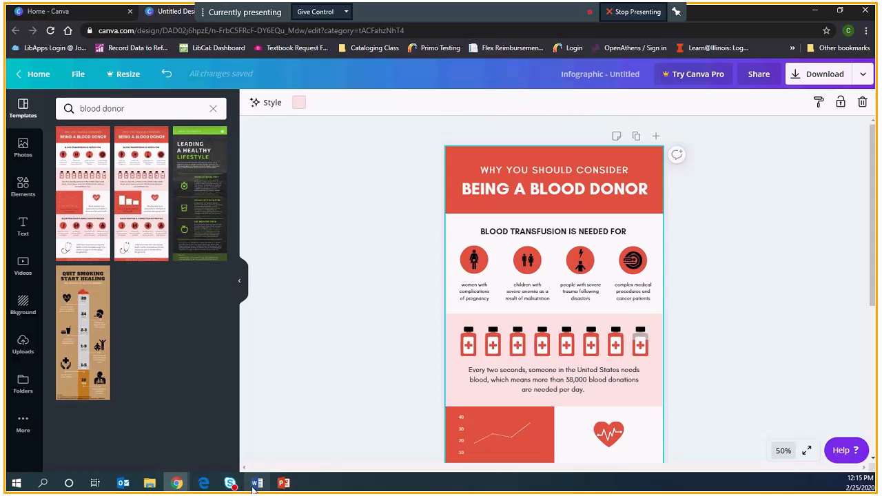
mouse_move(255, 487)
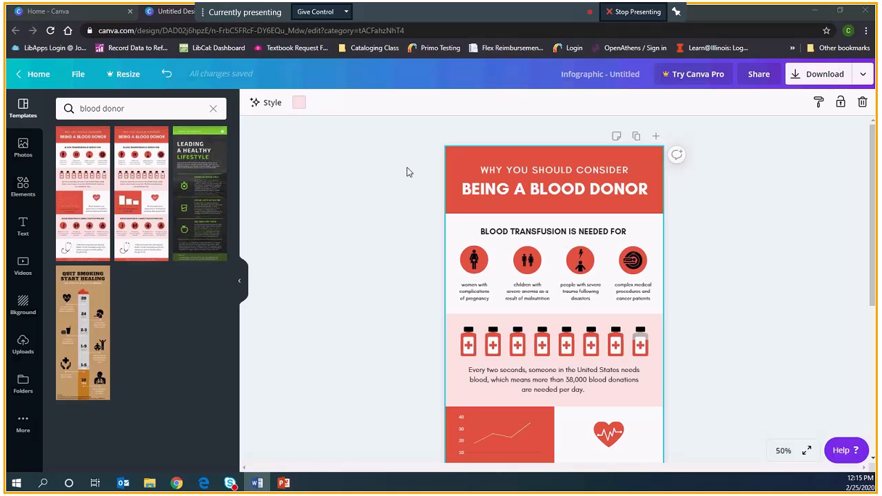
Step: Replace the two header lines of the infographic with "WHAT YOU SHOULD KNOW ABOUT" and "CHILDHOOD OBESITY"
left_click(511, 173)
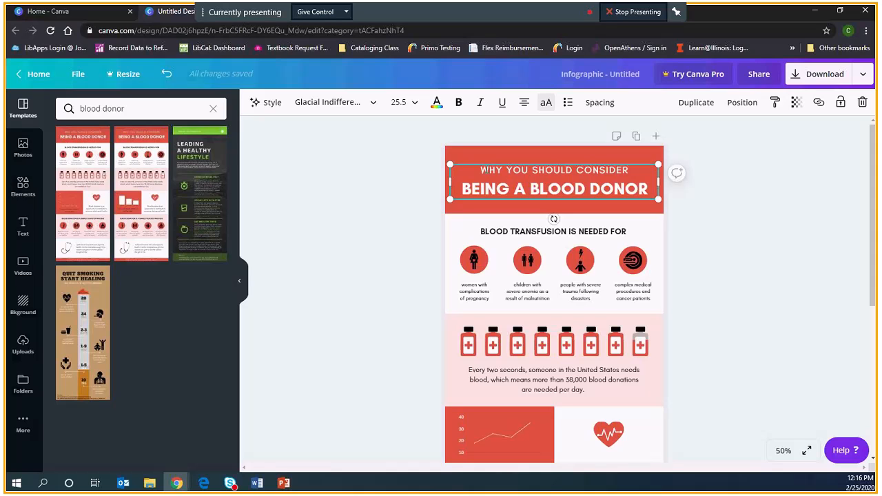
left_click_drag(497, 170, 629, 171)
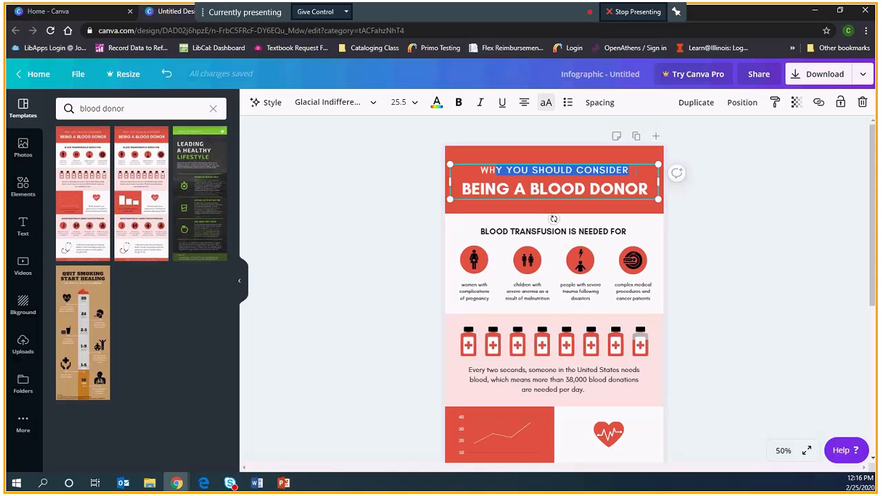
type("AT YOU ")
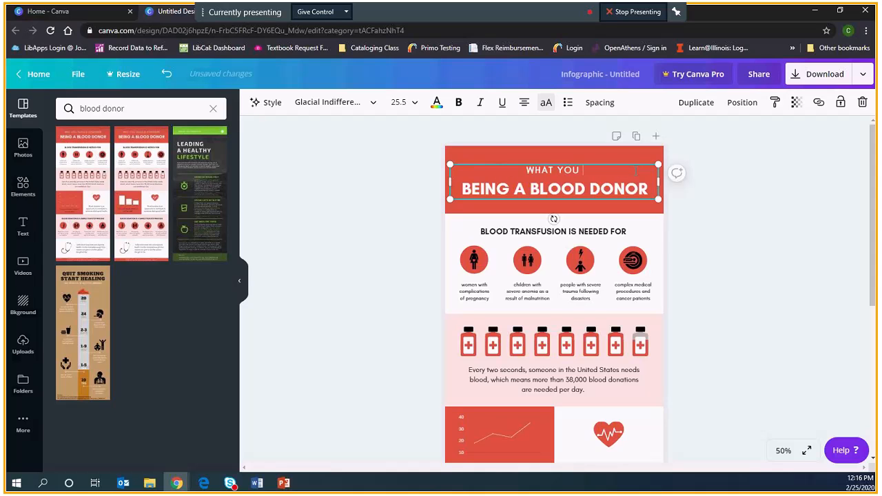
type("SHOULD KNOW ABOUT")
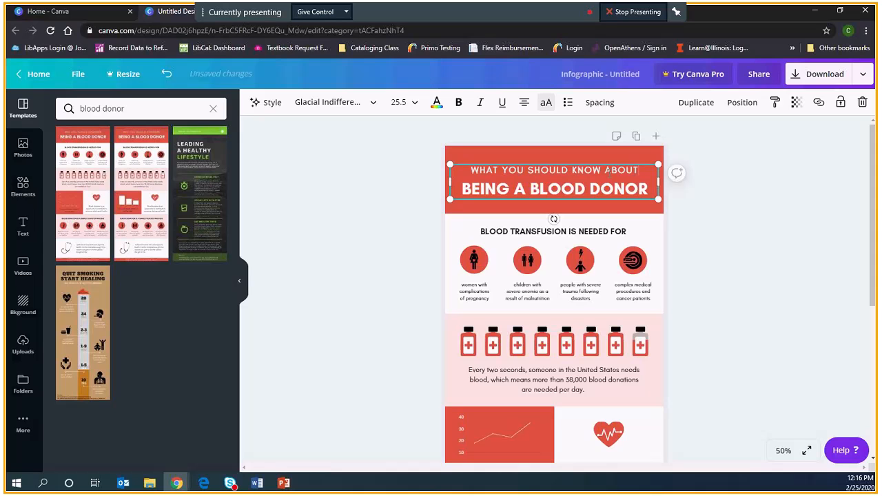
left_click_drag(463, 190, 648, 190)
type("CHIL")
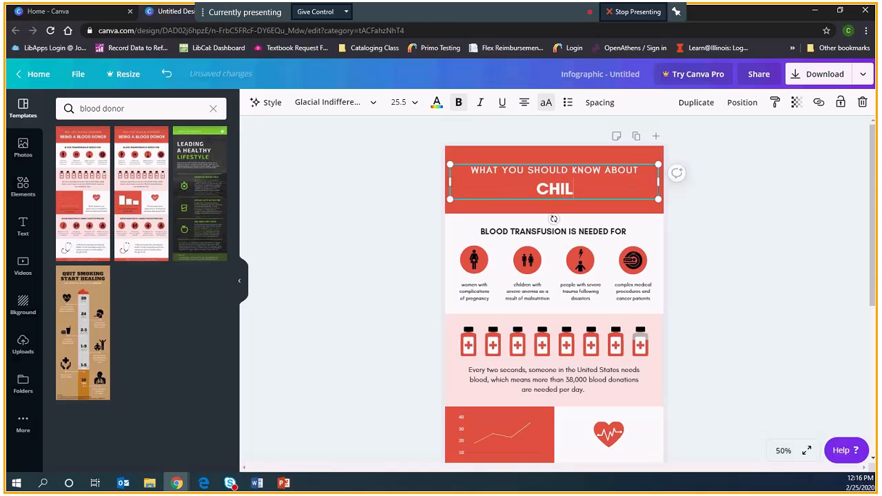
type("DHOOD OBESITY")
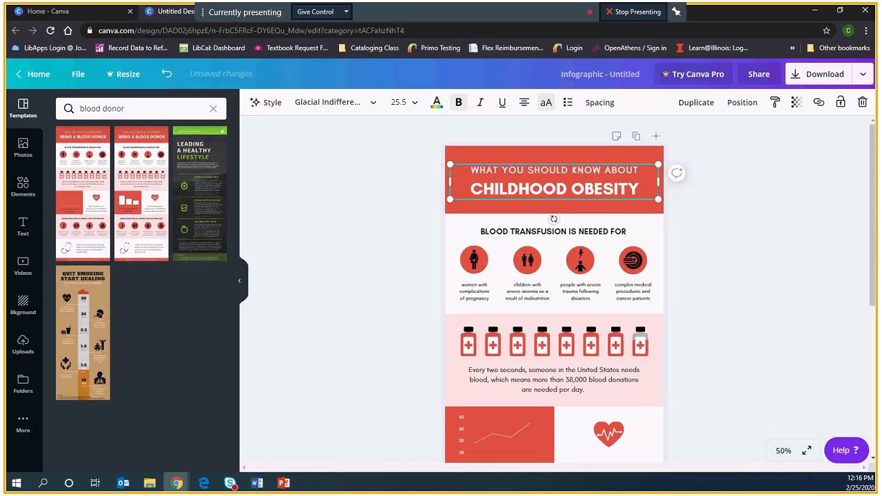
Step: Try font size 16 on the infographic's header text and undo the size change
left_click(611, 209)
left_click(602, 195)
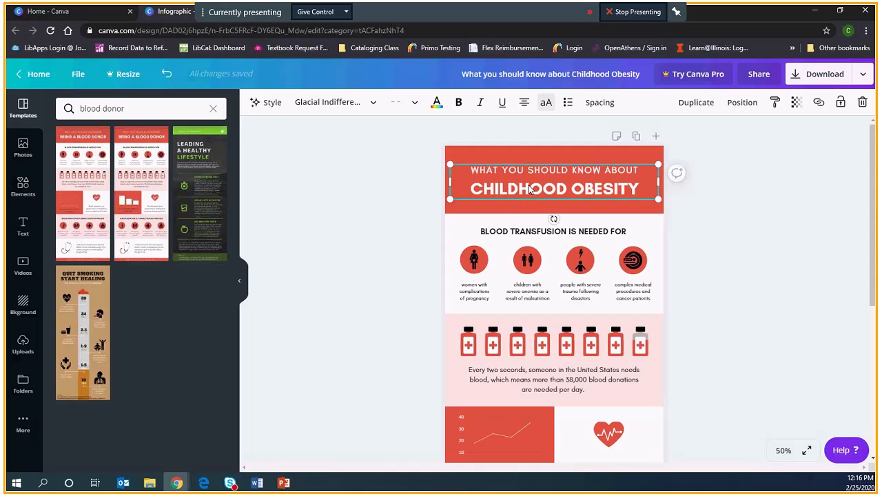
left_click(375, 103)
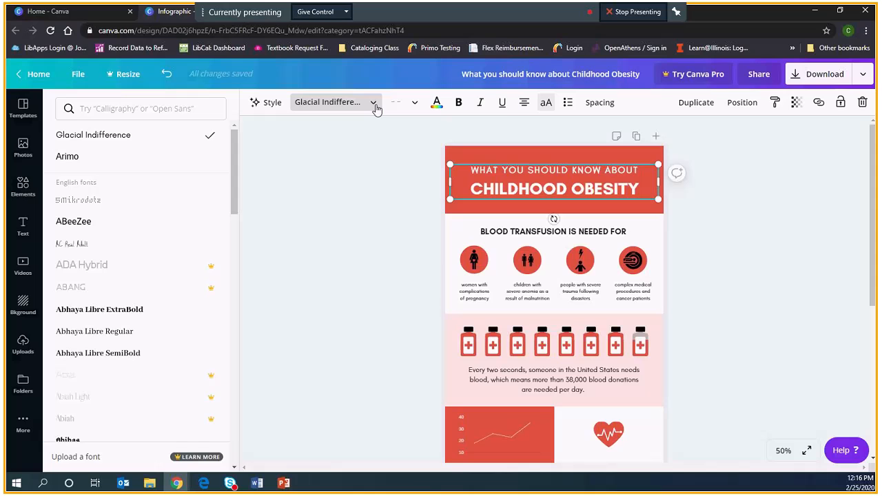
left_click(408, 104)
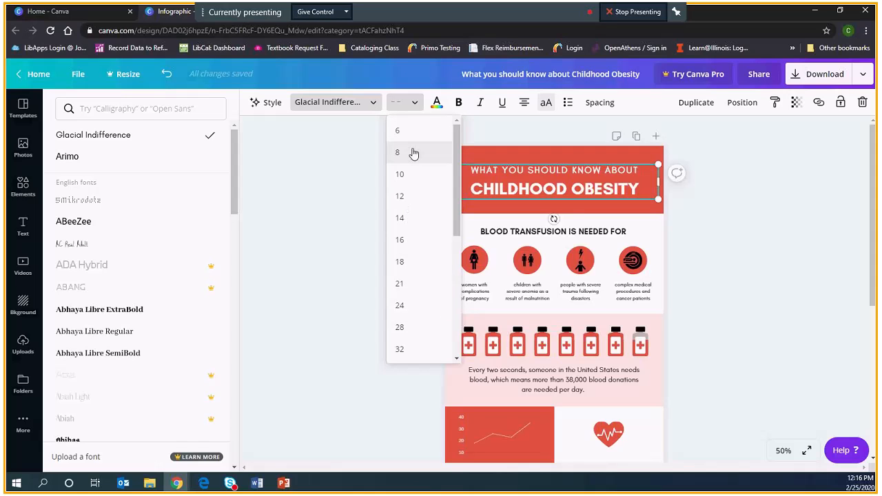
left_click(400, 240)
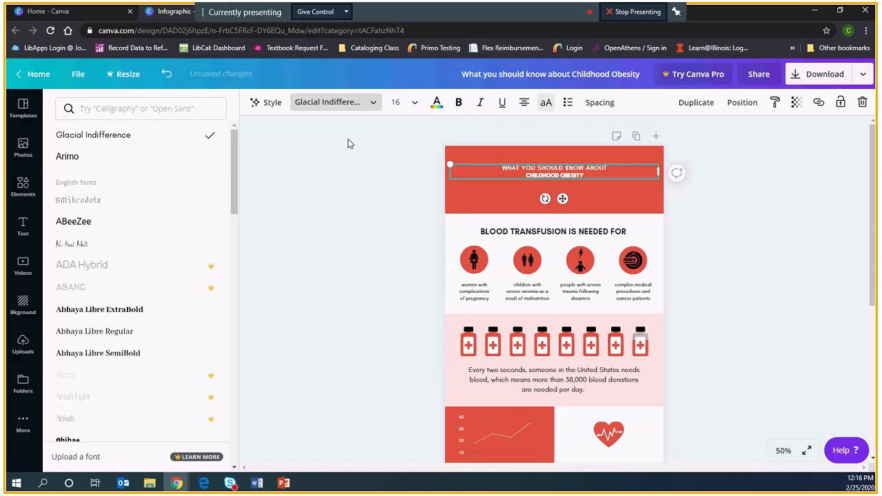
left_click(165, 74)
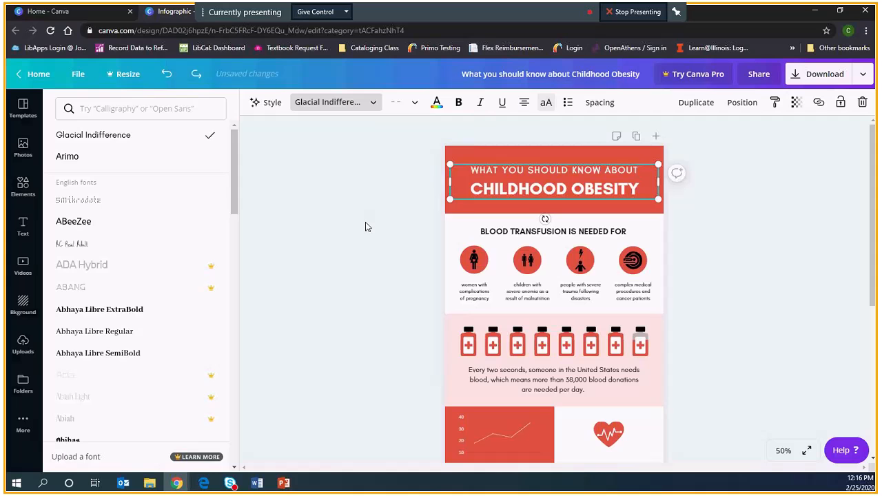
left_click(742, 209)
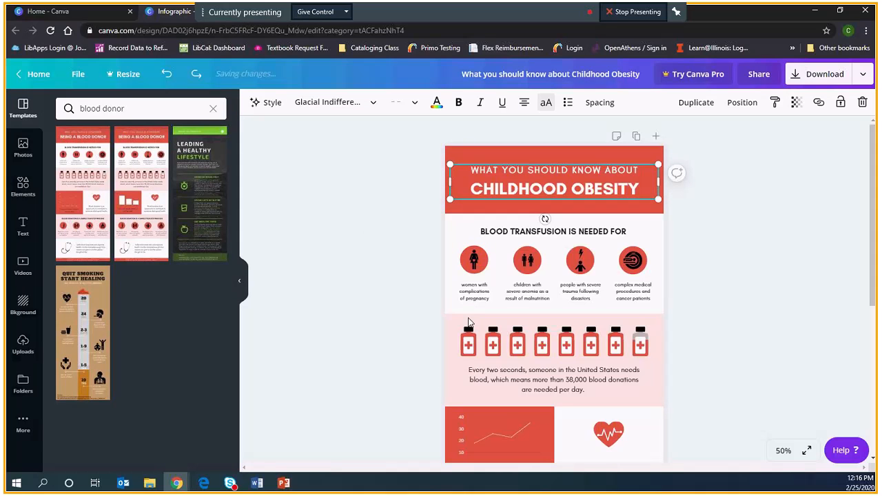
Step: Replace the heading of the first section below the header with "RISK FACTORS FOR OBESITY"
left_click(506, 234)
left_click_drag(626, 230, 460, 233)
type("RISK")
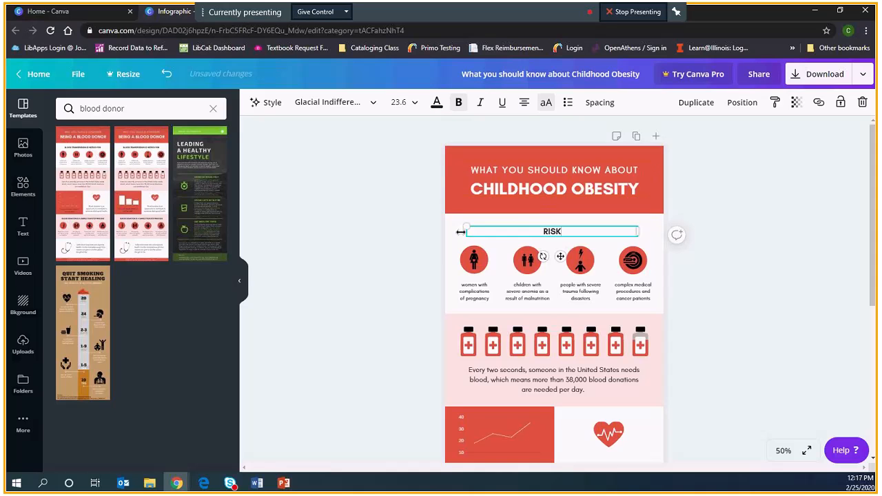
type(" FACTORS FOR")
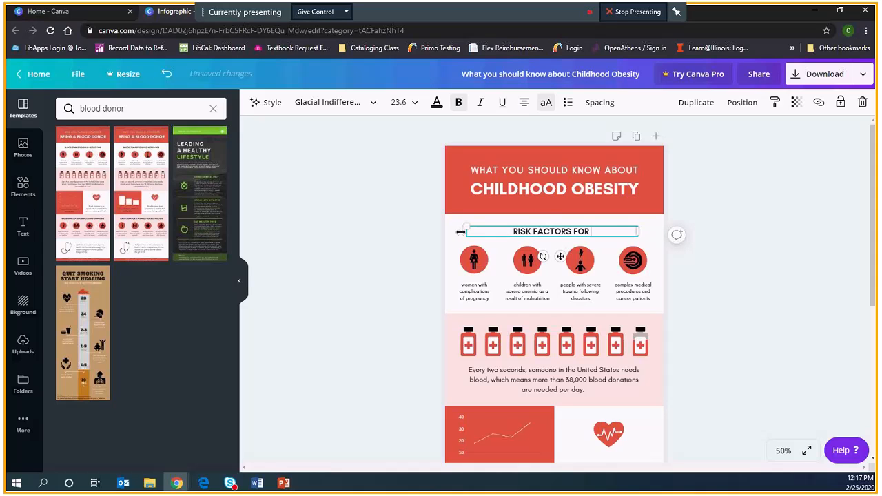
type(" OBESITY")
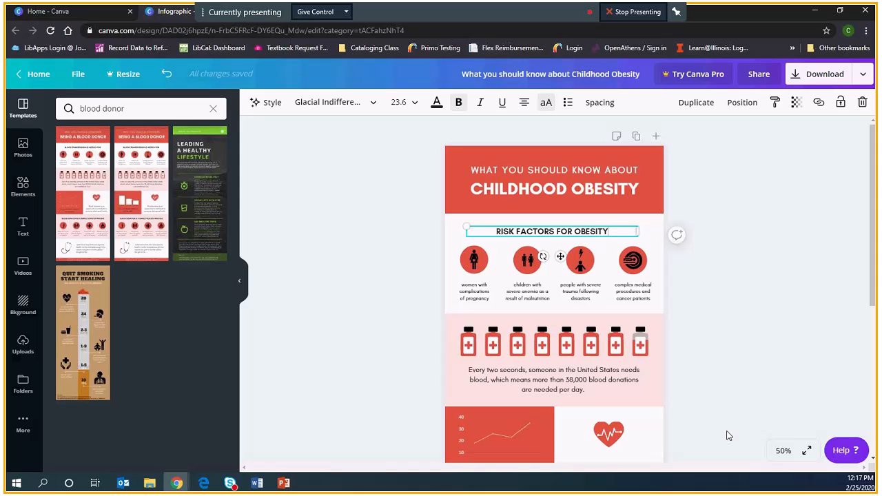
Step: Preview the infographic in full screen, exit the preview, and view the page from its header at 75% zoom
left_click(806, 450)
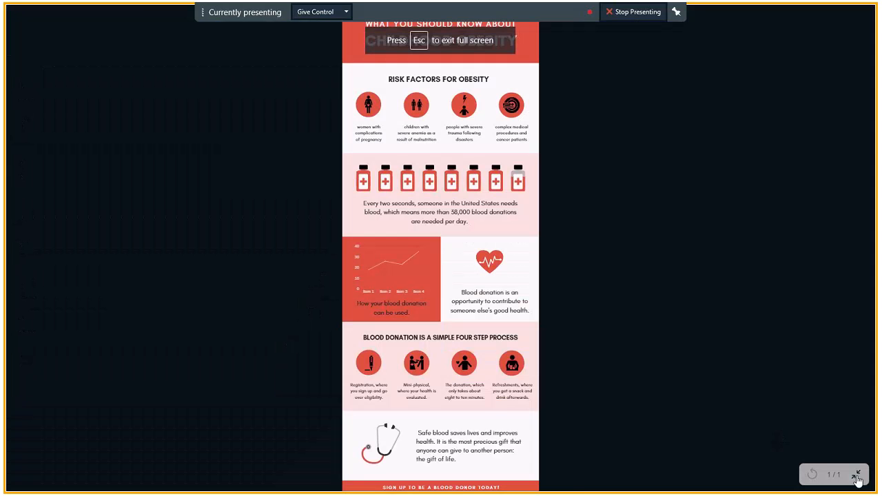
left_click(855, 476)
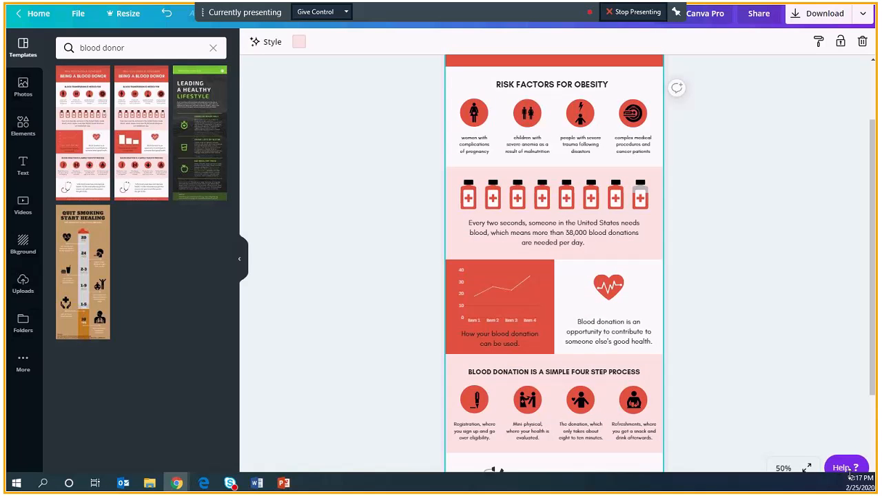
left_click(784, 451)
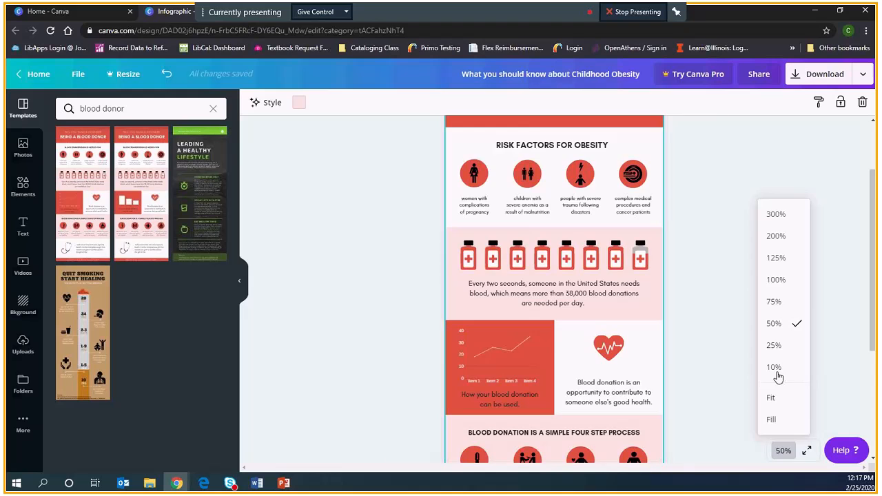
left_click(774, 301)
scroll(773, 314, "up", 3)
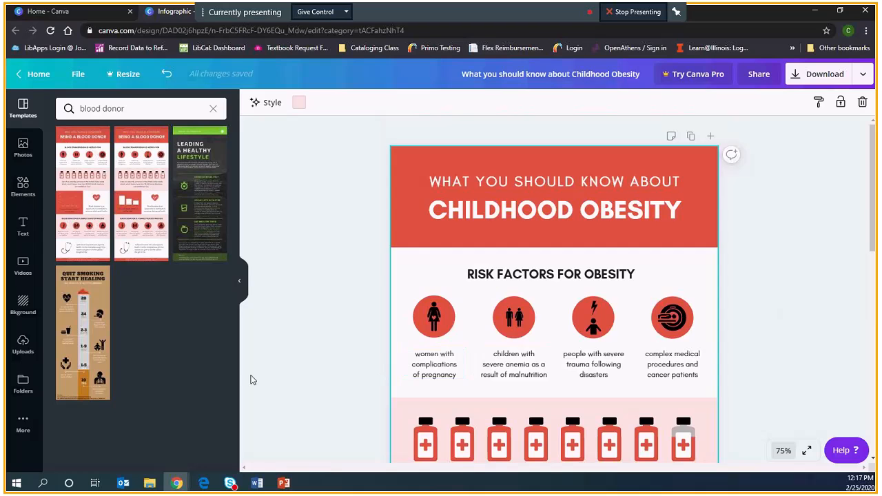
Step: Replace the caption under the first risk factor icon, the pregnant woman, with "Genetics"
left_click(434, 375)
double_click(452, 374)
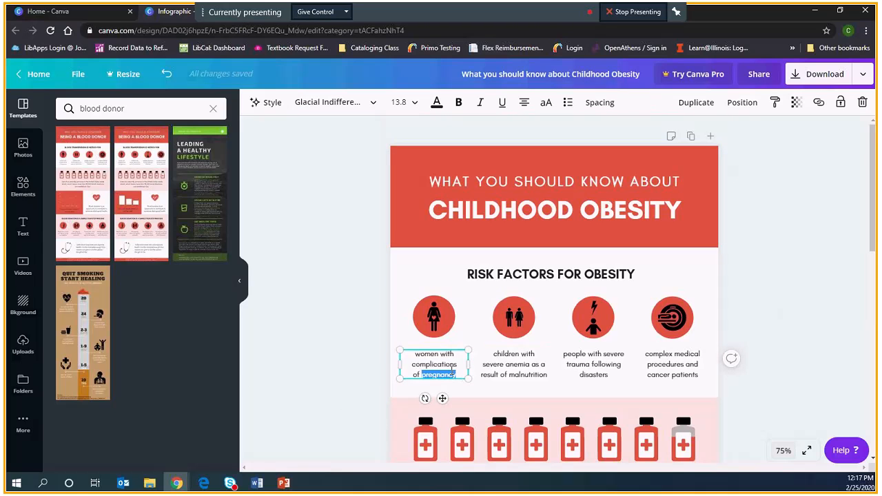
key("ctrl+a")
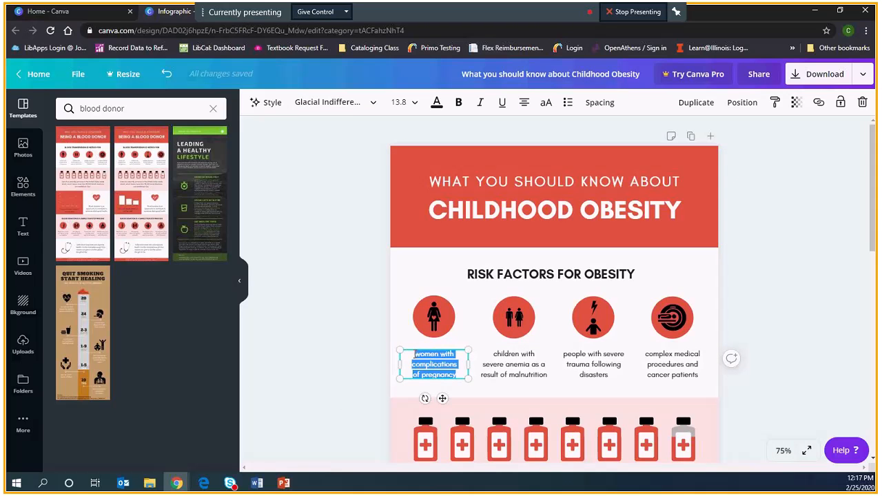
type("Genetics")
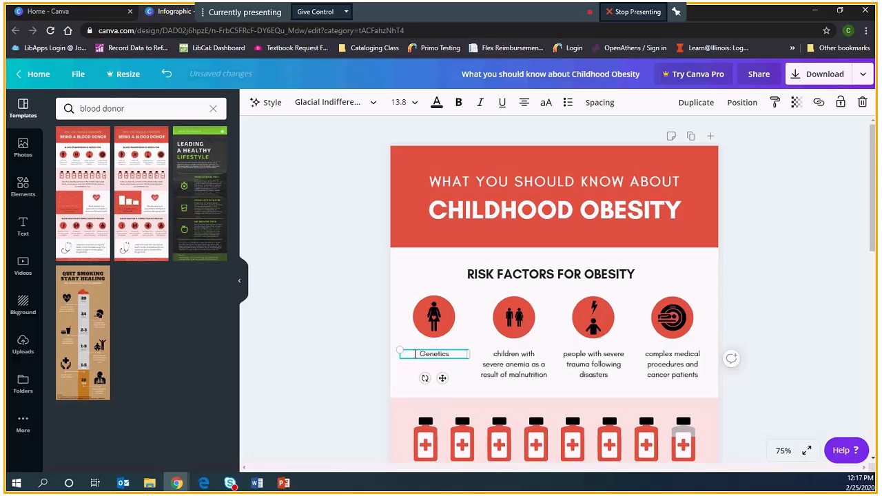
Step: Replace the caption under the second risk factor icon, the two children, with "Neighborhood design"
left_click(513, 369)
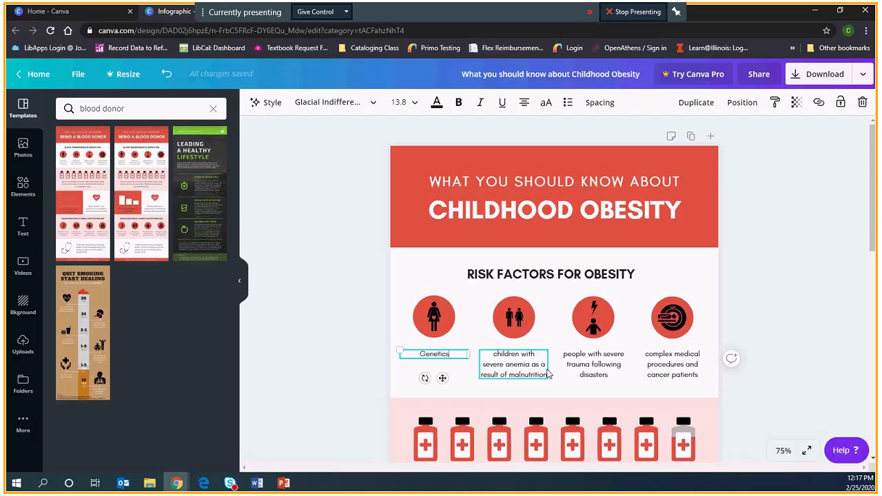
double_click(513, 365)
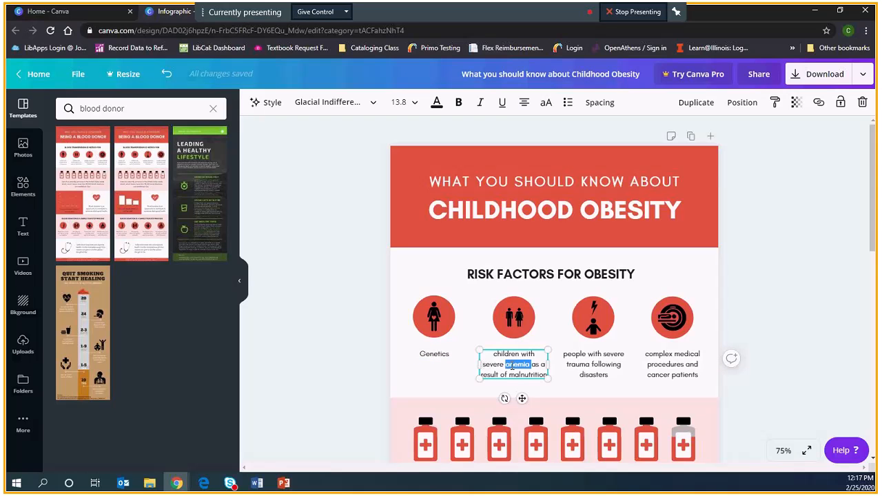
left_click_drag(494, 355, 543, 378)
type("n")
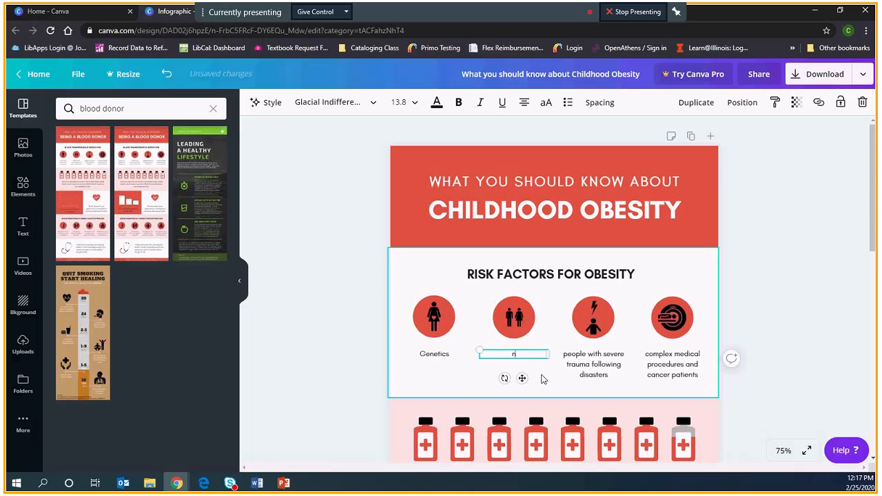
type("eighborhood design")
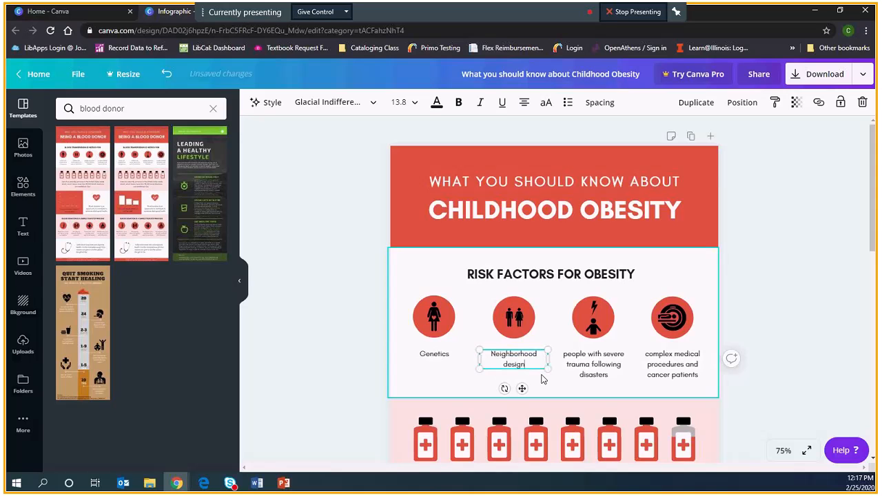
Step: Replace the caption under the third risk factor icon, the person with a lightning bolt, with "Short sleep duration"
left_click(586, 363)
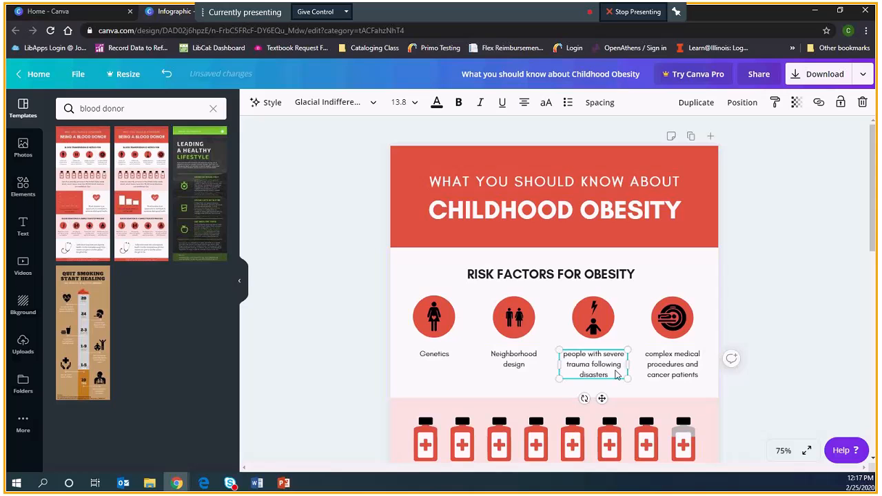
double_click(607, 373)
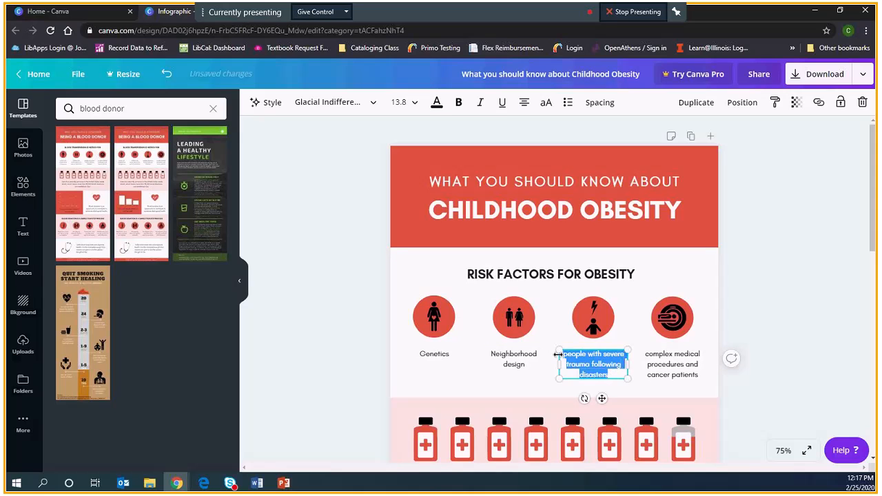
type("Short s")
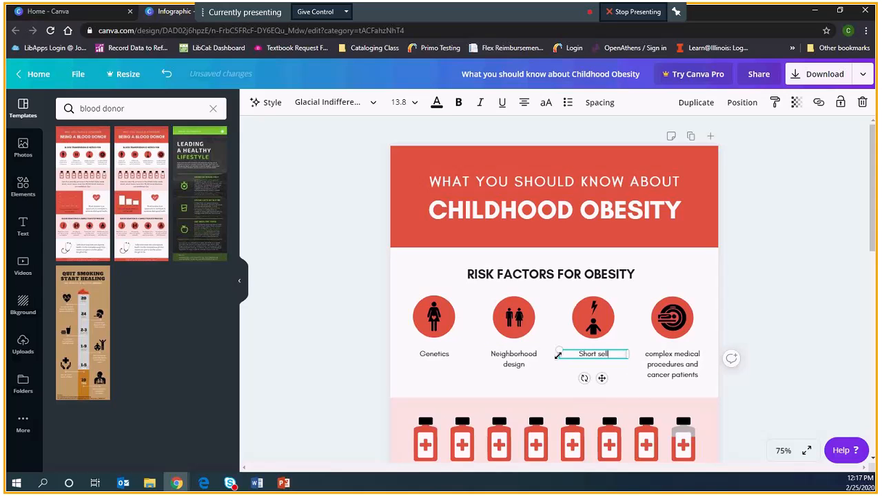
type("leep duration")
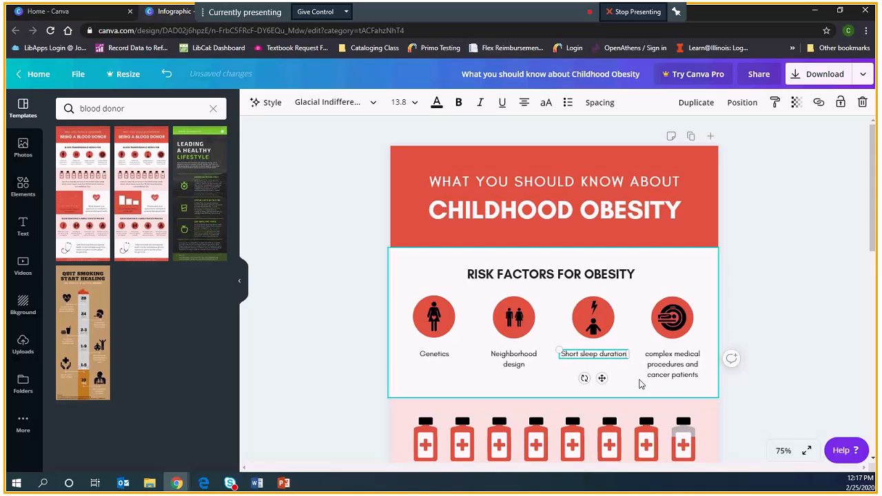
Step: Replace the caption under the fourth risk factor icon, the medical scanner, with "Physical activity behaviors"
double_click(667, 365)
left_click_drag(646, 353, 702, 378)
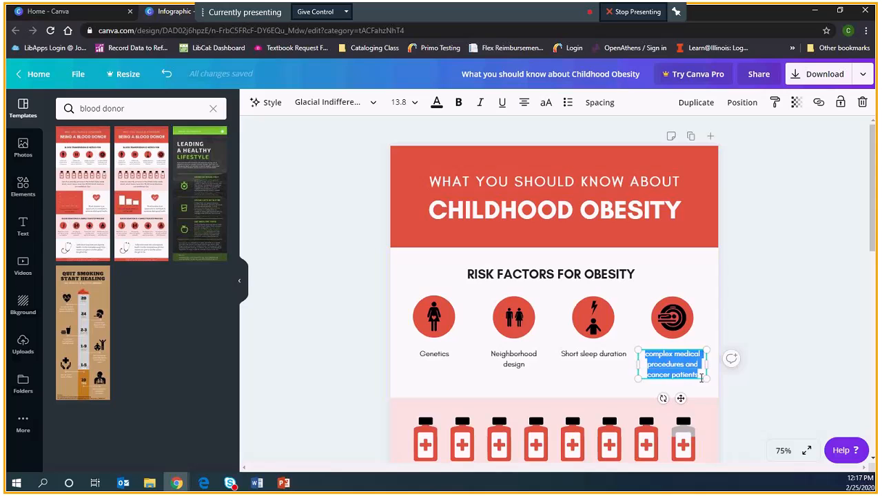
type("Py")
key("BackSpace")
type("huys")
key("BackSpace")
key("BackSpace")
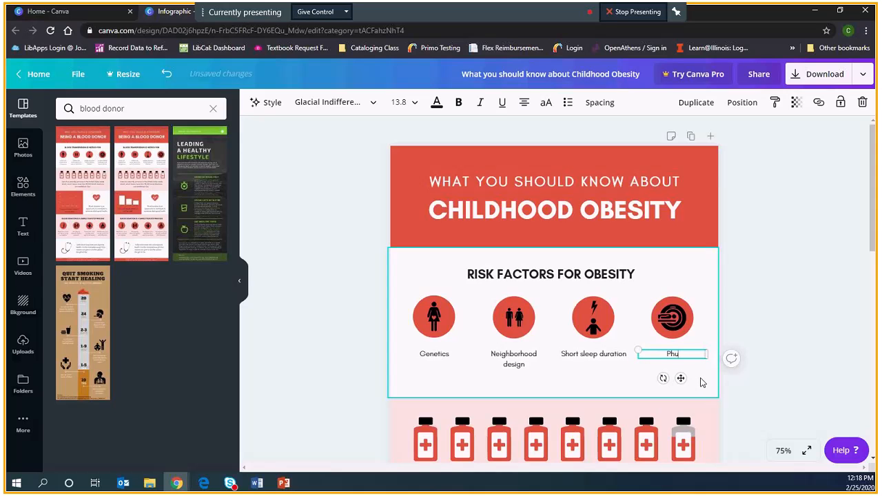
key("BackSpace")
type("ysical activity behaviors")
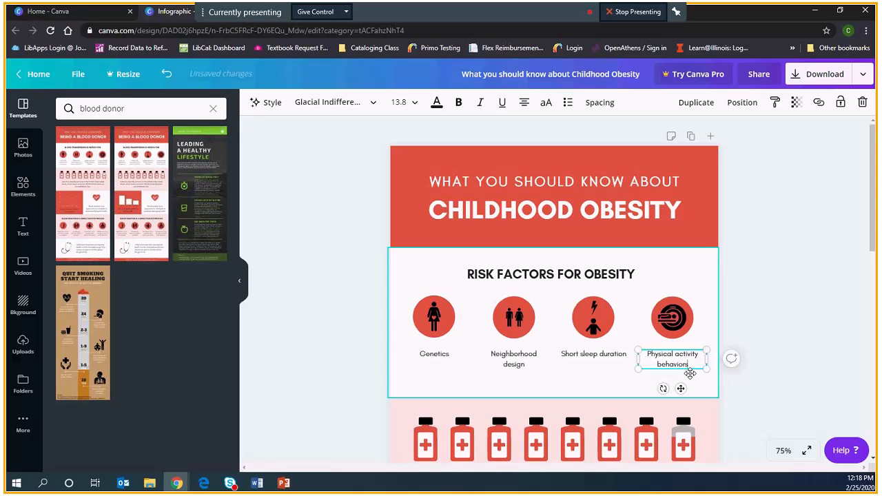
left_click(557, 391)
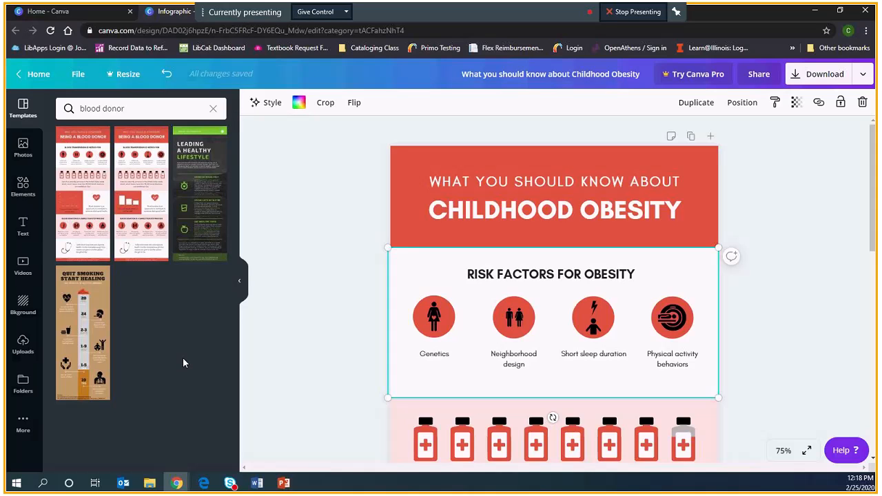
Step: Search the graphic elements for "genetics"
left_click(22, 185)
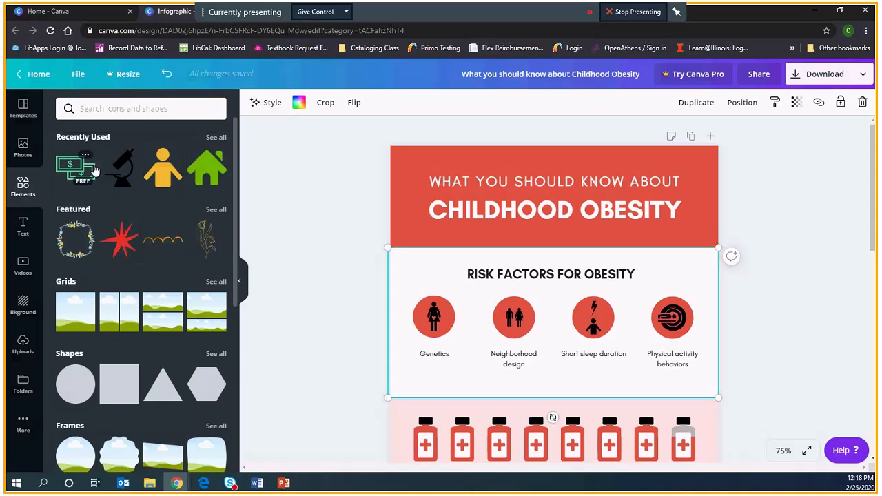
left_click(99, 108)
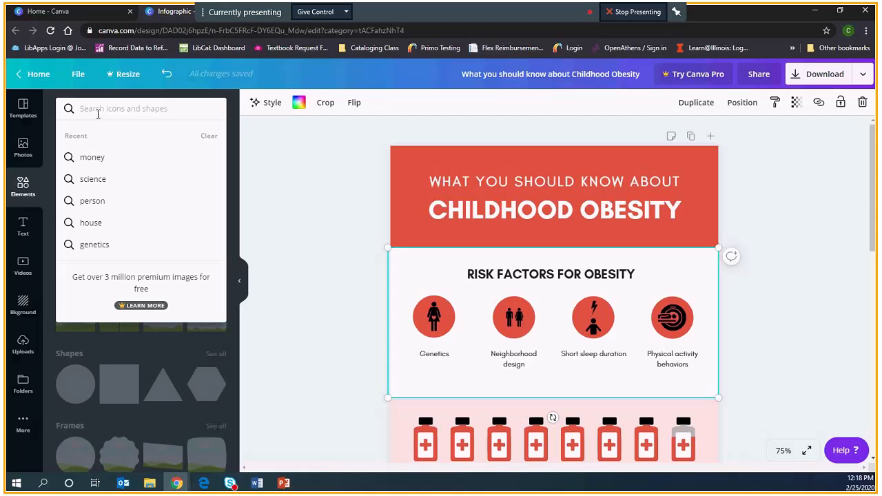
type("gente")
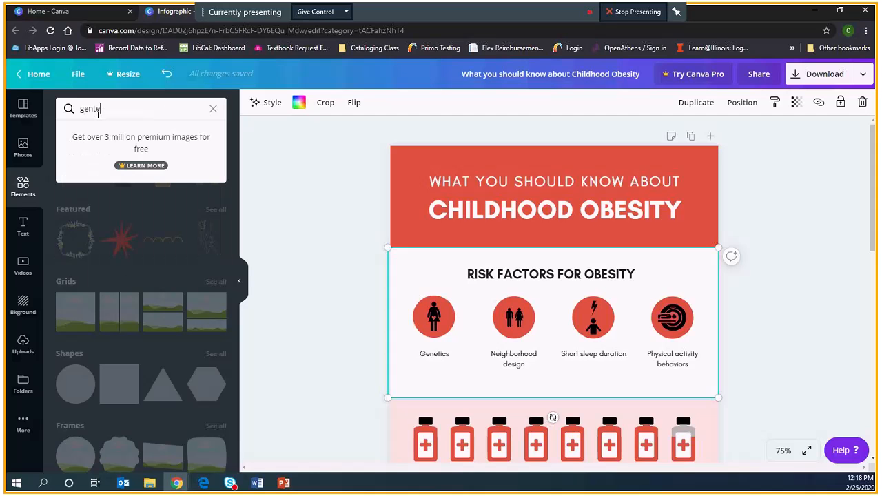
key("BackSpace")
key("BackSpace")
type("etics")
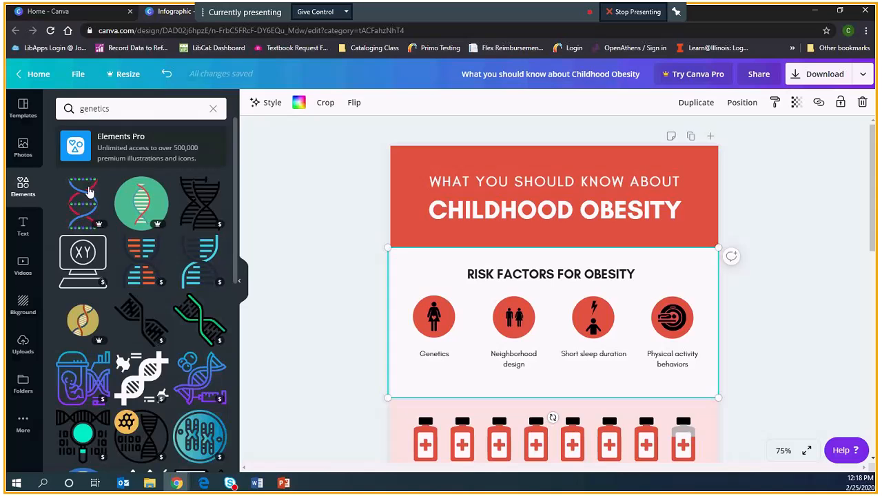
Step: Look through the genetics graphics for one that could serve as the Genetics risk factor icon
scroll(110, 255, "down", 1)
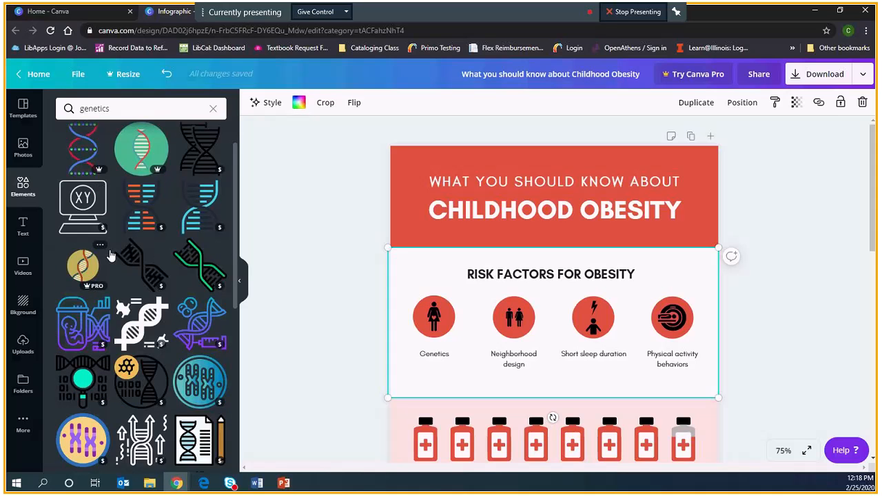
scroll(111, 256, "down", 1)
scroll(133, 298, "down", 4)
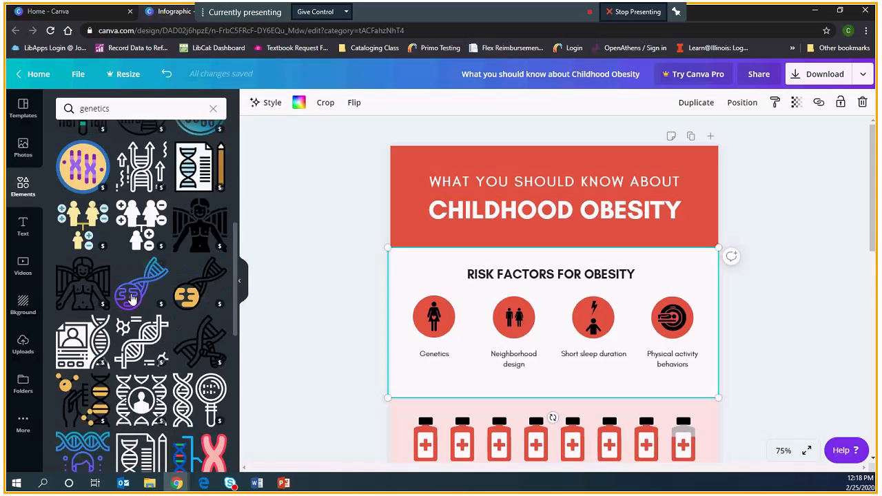
scroll(132, 298, "down", 2)
scroll(160, 308, "down", 3)
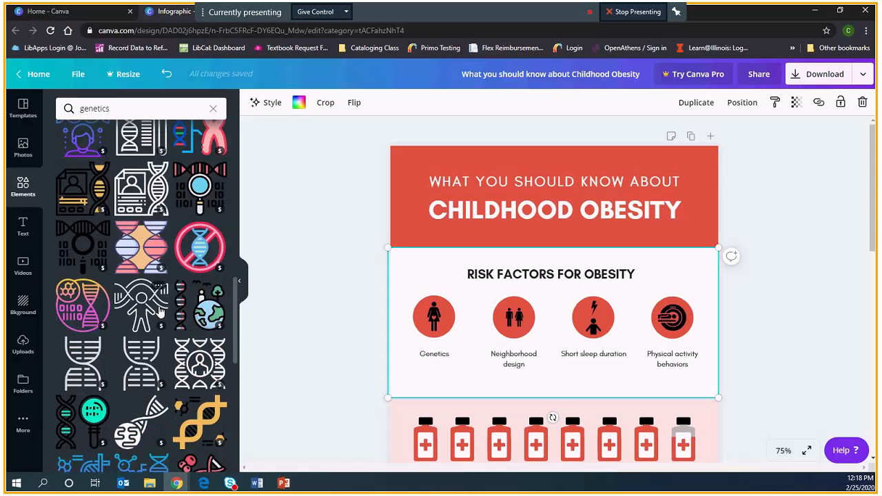
scroll(160, 311, "down", 3)
scroll(160, 311, "down", 1)
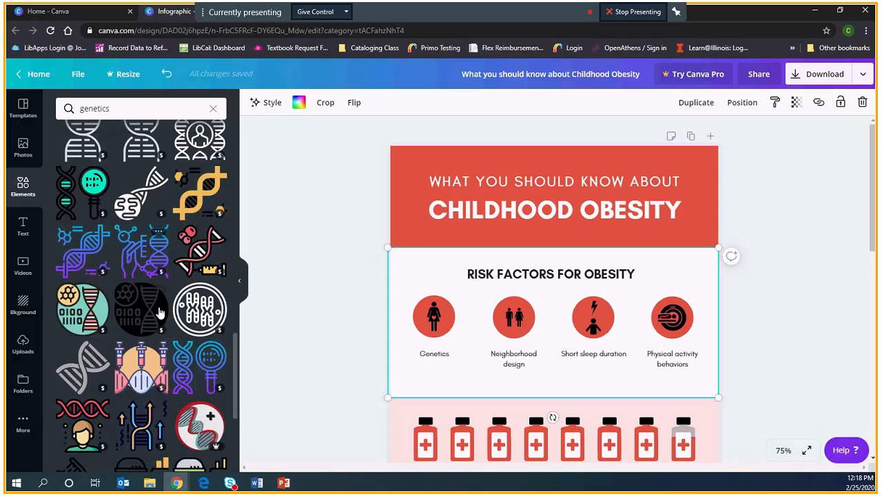
scroll(160, 311, "down", 3)
scroll(142, 449, "down", 1)
scroll(145, 443, "up", 1)
scroll(145, 443, "up", 10)
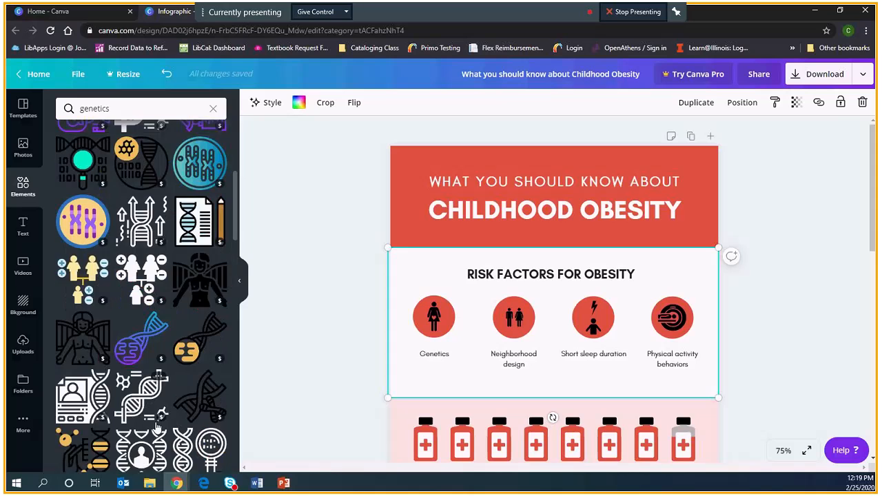
scroll(157, 427, "up", 5)
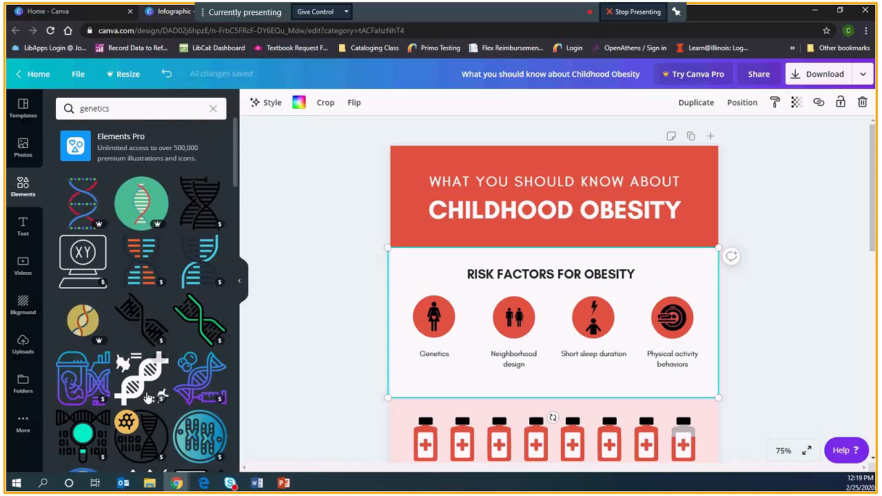
Step: Change the graphic element search from "genetics" to "science"
left_click(108, 116)
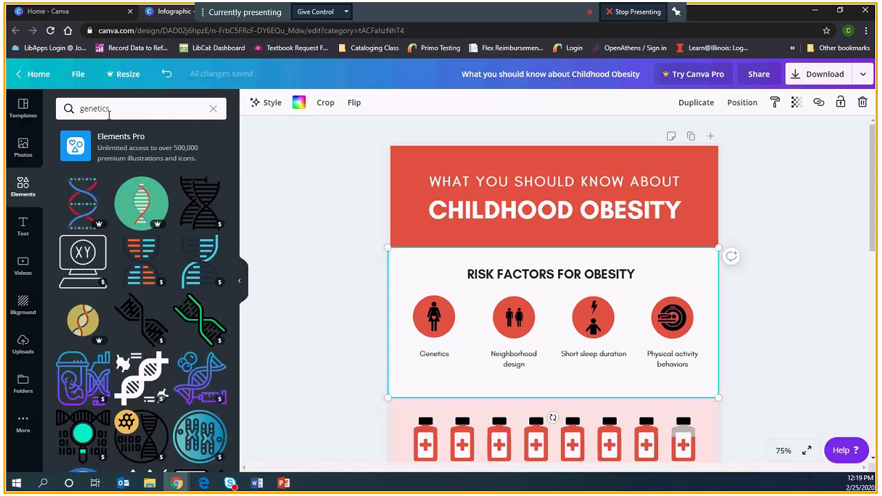
left_click_drag(118, 117, 20, 110)
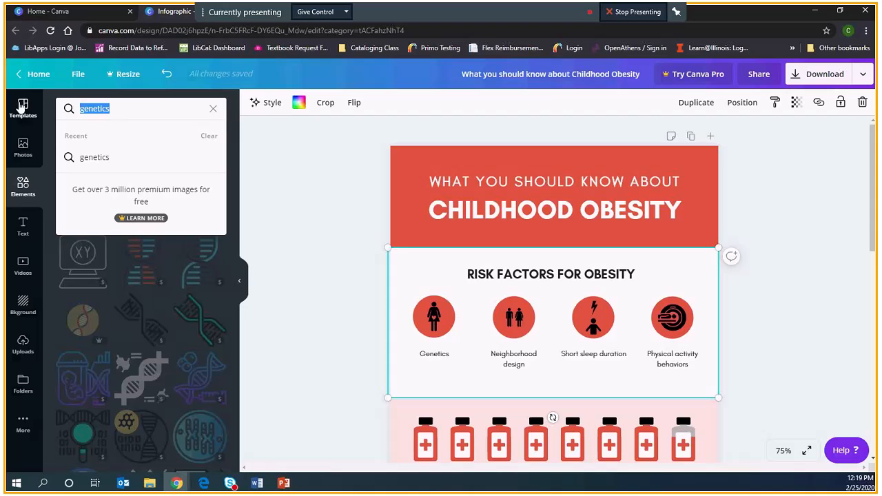
type("science")
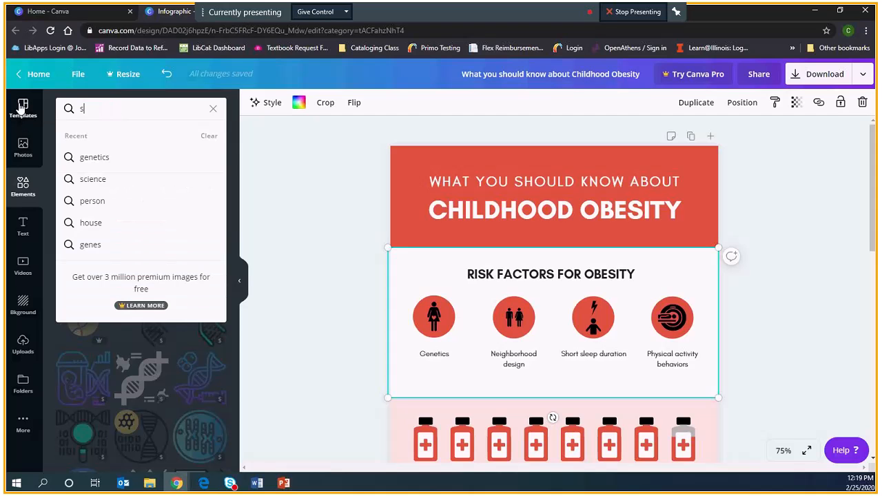
key("Return")
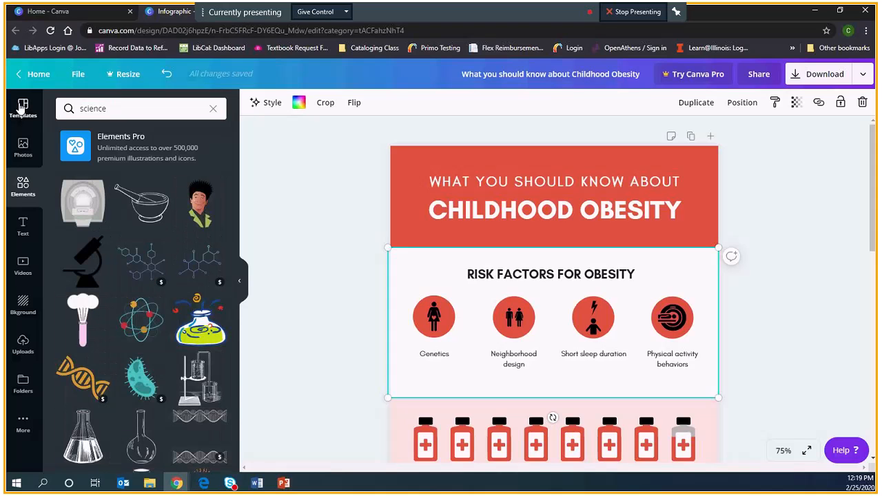
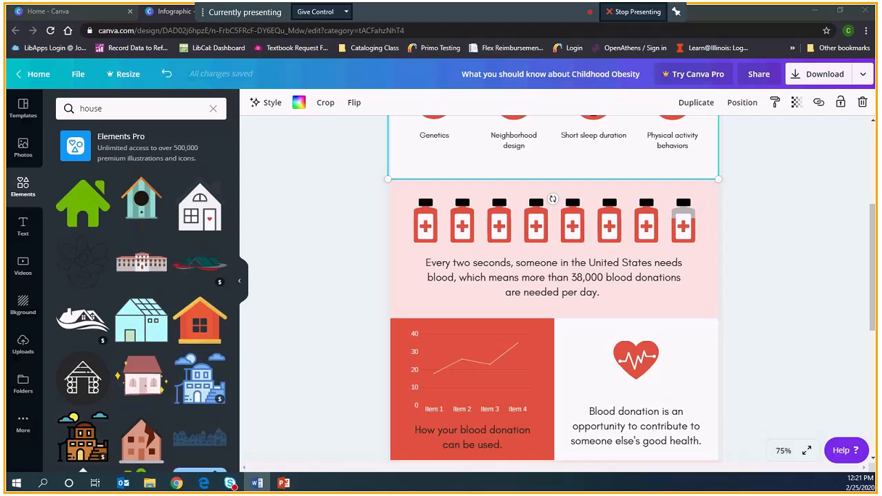
Step: Replace the text under the bottles with the 2015–2016 statistic that nearly 1 in 5 school age children and young people (6 to 19 years) has obesity, left-aligned
left_click(601, 295)
double_click(602, 295)
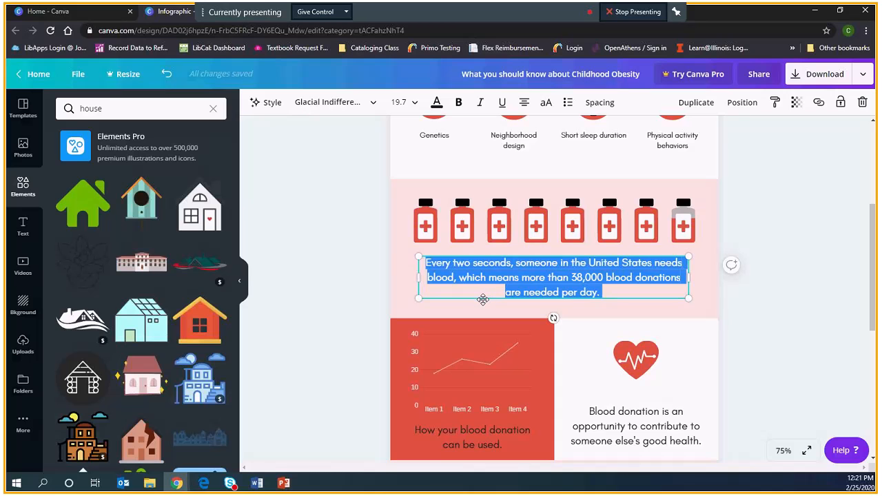
type("Data from 2015– 2016 show that nearly 1 in 5 school age children and young people (6 to 19 years) in the United States has obesity.")
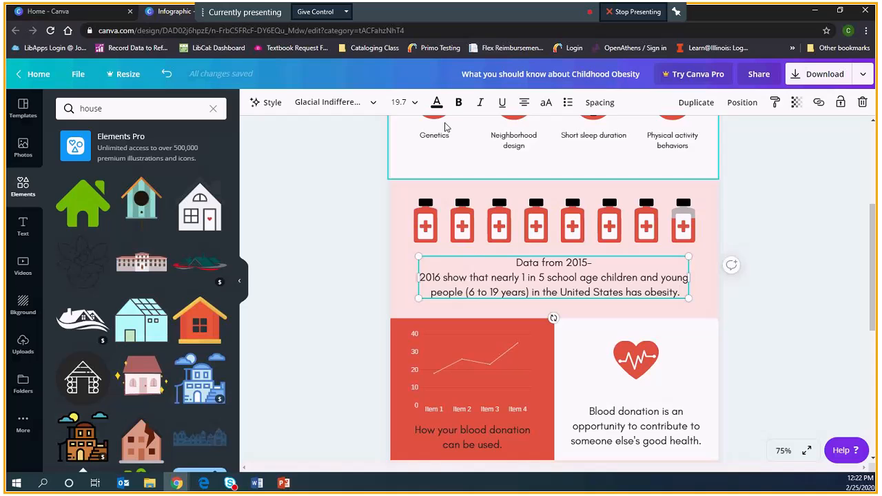
left_click(524, 102)
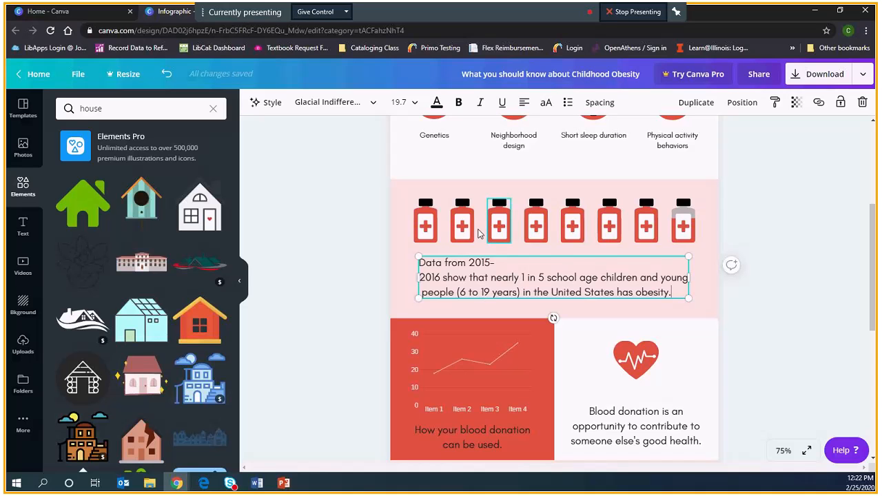
Step: Delete the first five medicine bottles from the row above the obesity statistic
left_click(424, 232)
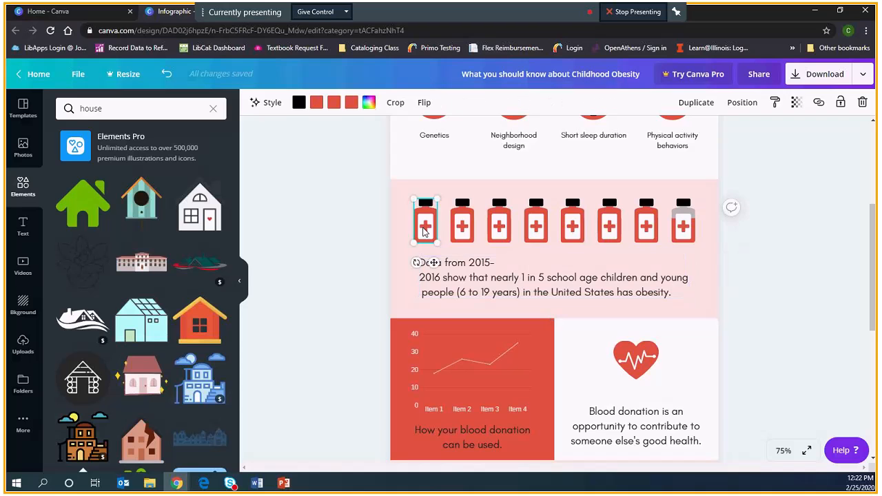
key("Delete")
left_click(463, 231)
key("Delete")
left_click(496, 233)
key("Delete")
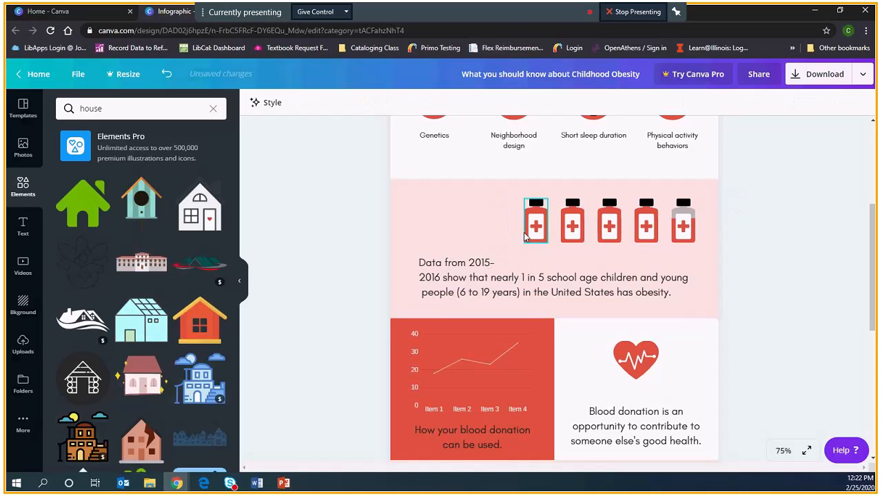
left_click(527, 233)
key("Delete")
left_click(568, 237)
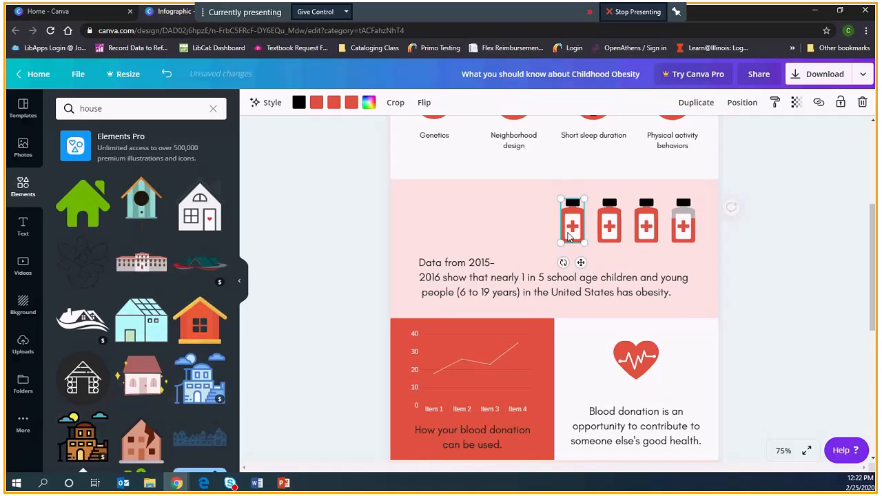
key("Delete")
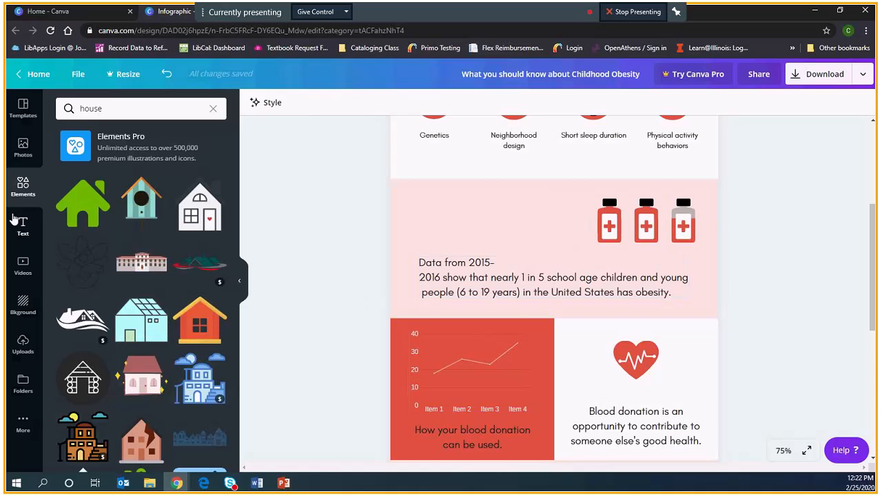
Step: Search the elements for "person" and place the yellow person figure, shrunk to bottle height, at the start of the row above the statistic
left_click(99, 110)
double_click(111, 110)
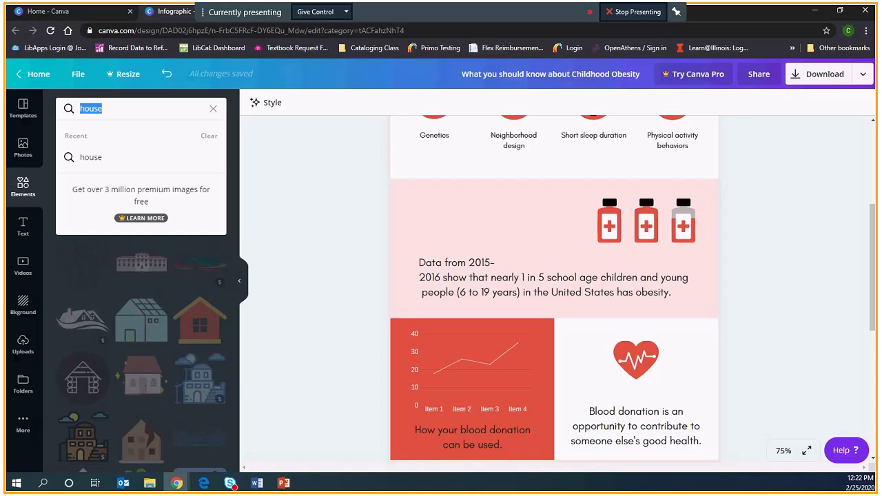
type("person")
key("Return")
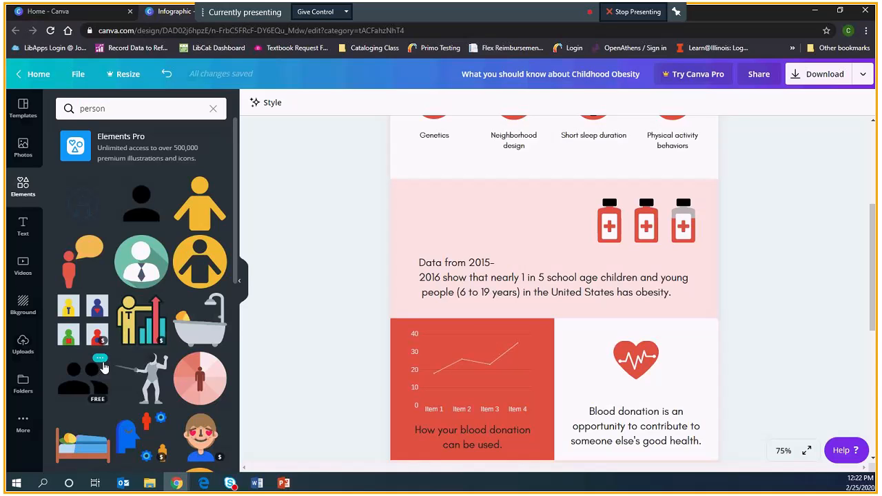
left_click(198, 219)
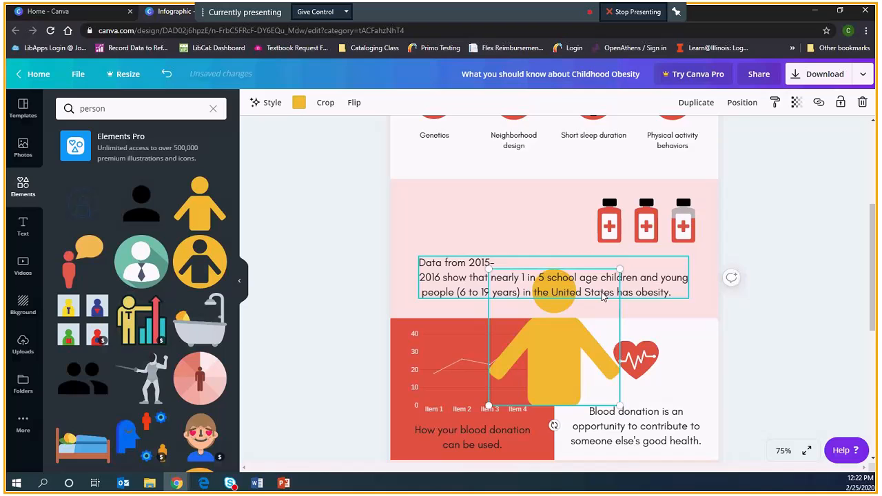
left_click_drag(620, 269, 449, 208)
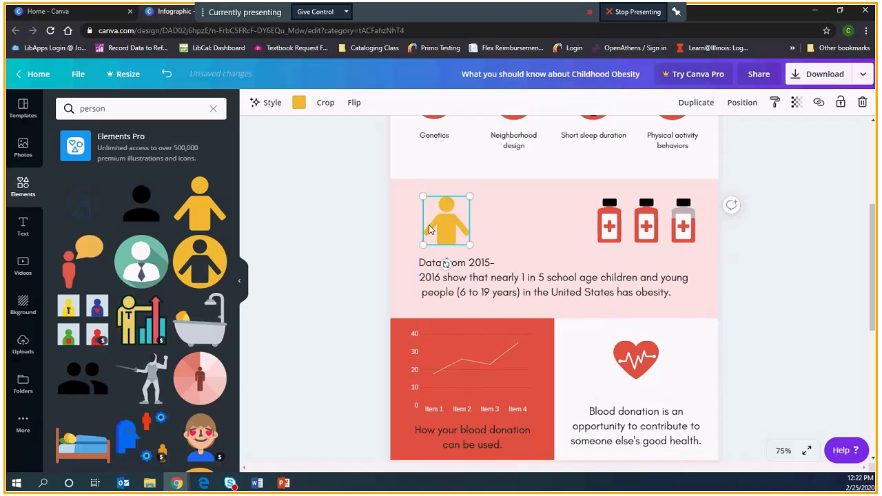
Step: Copy the yellow person figure and paste four duplicates of it
right_click(443, 228)
left_click(459, 236)
right_click(494, 231)
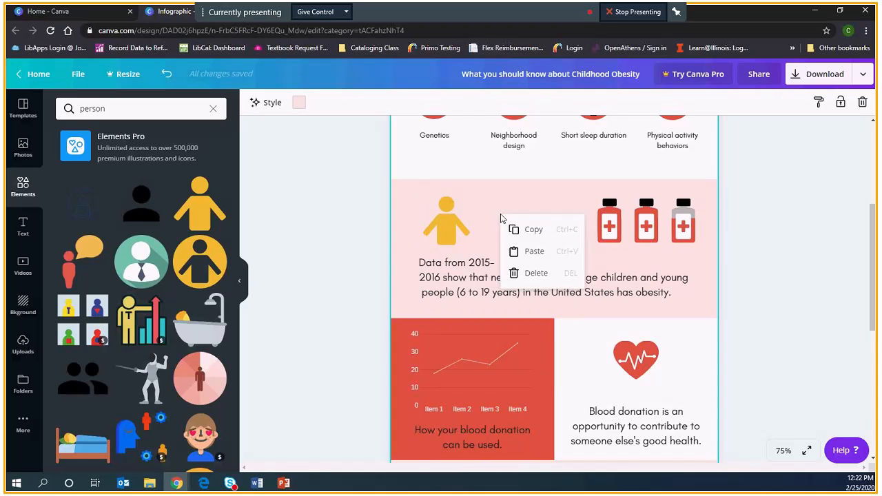
left_click(517, 254)
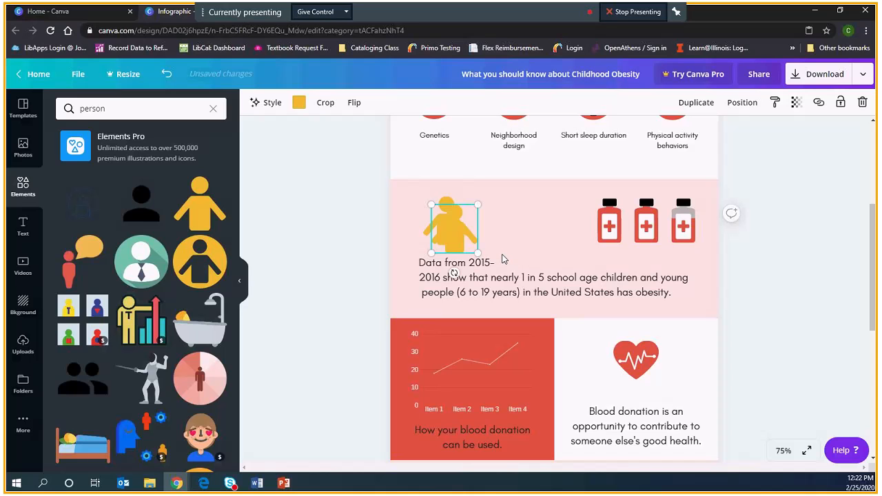
key("ctrl+v")
key("ctrl+v")
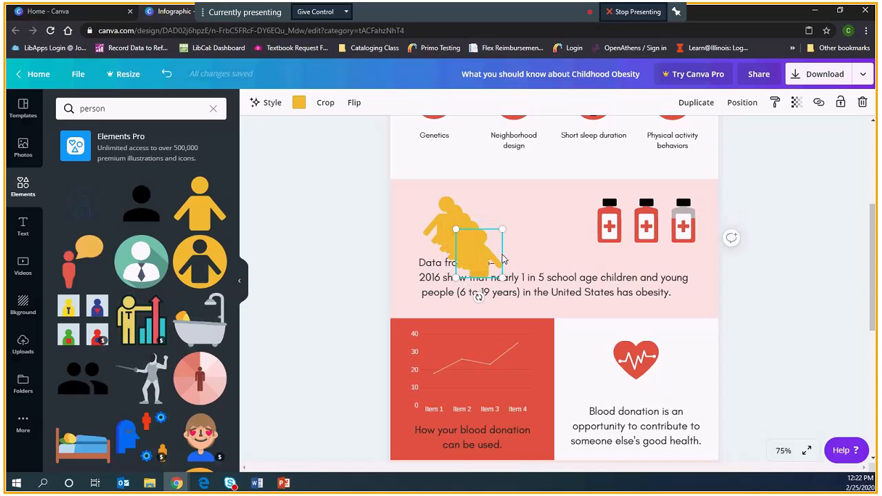
Step: Delete the three remaining medicine bottles from the row above the statistic
left_click(607, 233)
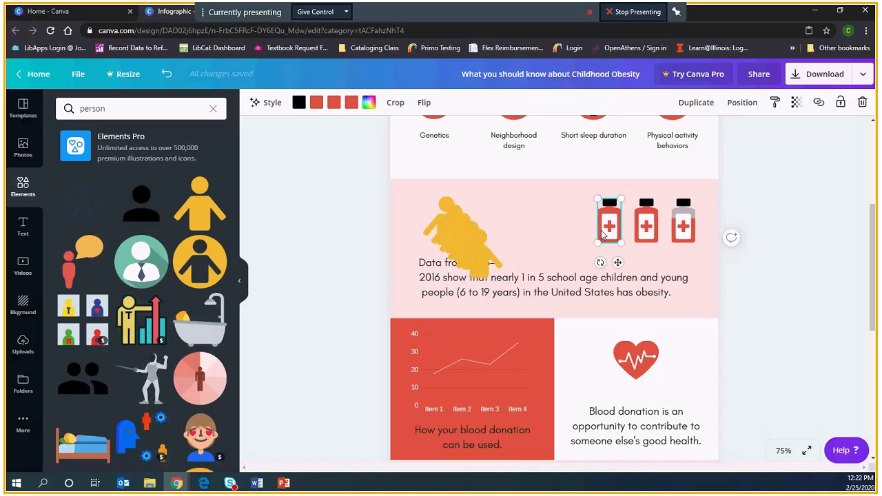
key("Delete")
left_click(645, 220)
key("Delete")
left_click(683, 221)
key("Delete")
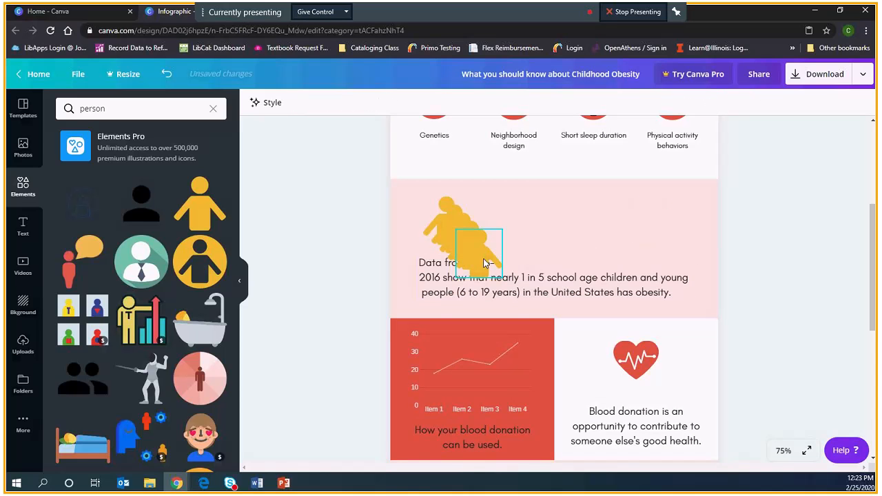
Step: Spread the overlapping person figures into a level row of five across the pink section above the statistic
left_click_drag(484, 262, 670, 224)
left_click_drag(472, 238, 545, 231)
left_click_drag(458, 238, 501, 237)
left_click_drag(597, 237, 563, 233)
left_click_drag(497, 228, 559, 246)
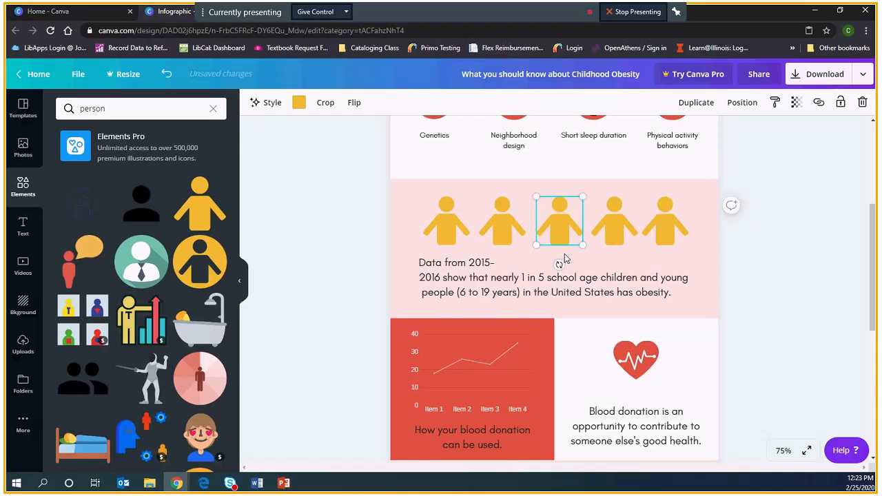
Step: Recolor the first three yellow person figures in the row above the statistic to the document's light grey
left_click(511, 315)
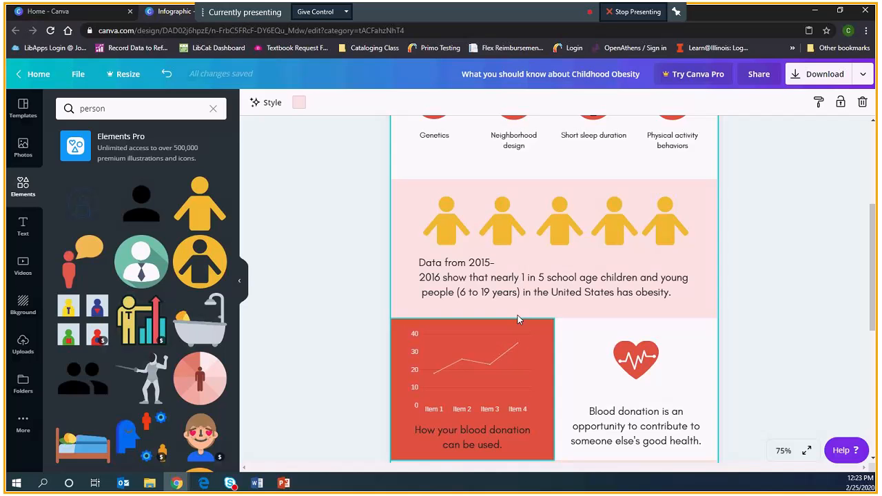
left_click(443, 230)
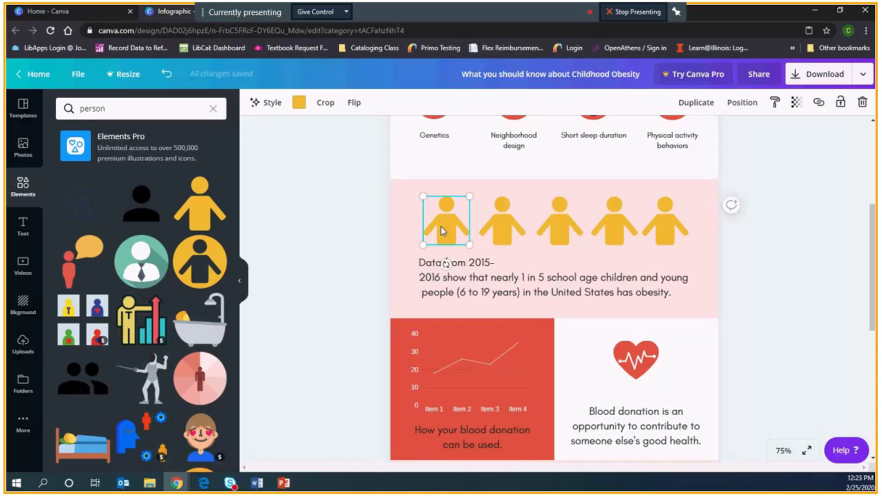
left_click(300, 103)
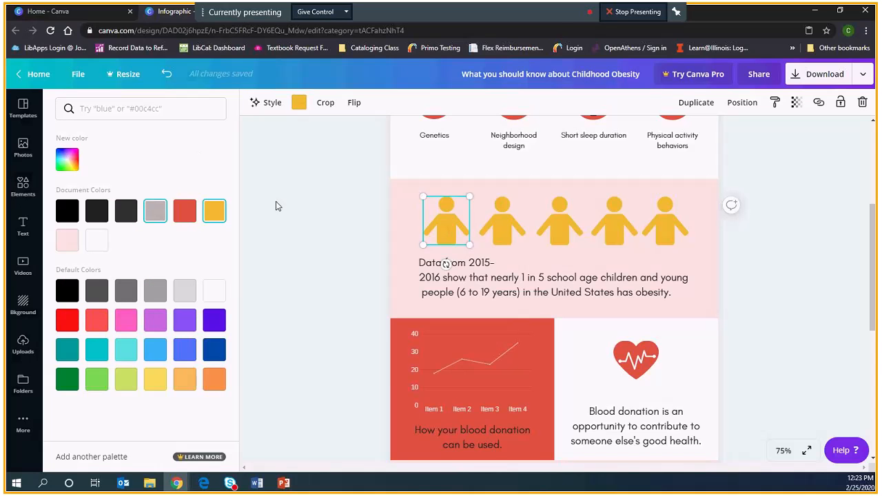
left_click(155, 211)
left_click(503, 238)
left_click(155, 211)
left_click(559, 222)
left_click(154, 211)
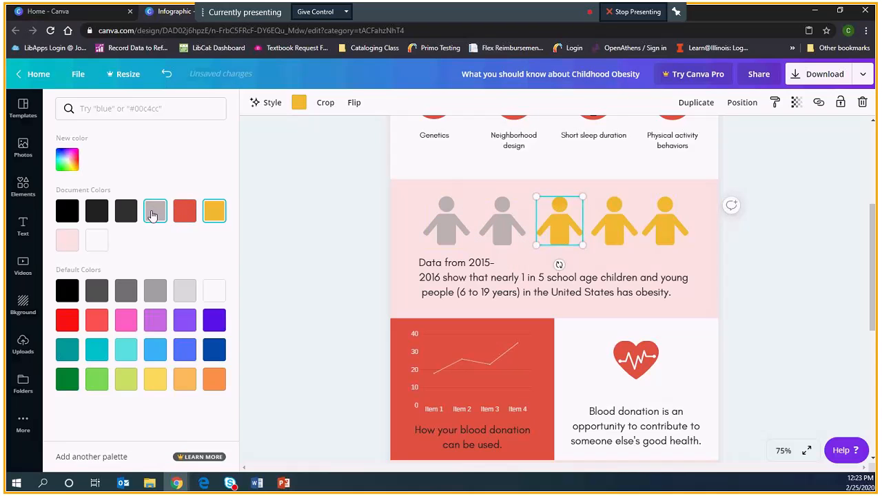
Step: Recolor the fourth person figure to the document's red and the fifth to light grey
left_click(613, 230)
left_click(185, 211)
left_click(665, 234)
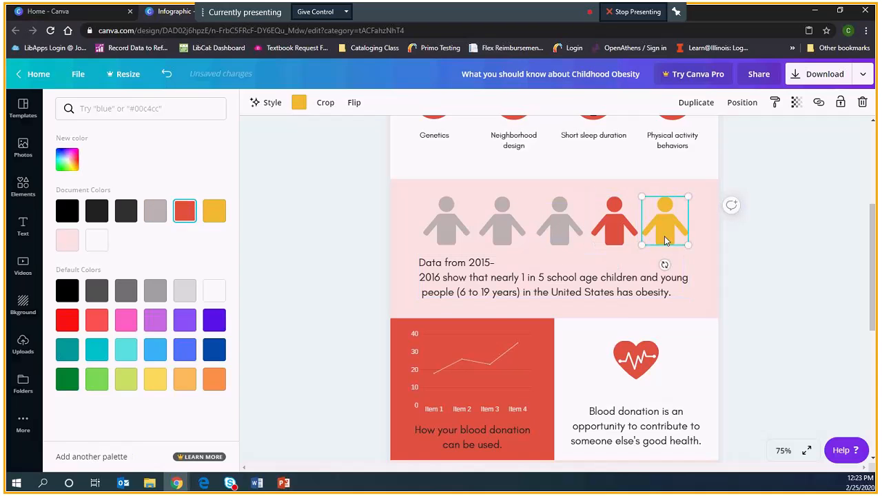
left_click(153, 218)
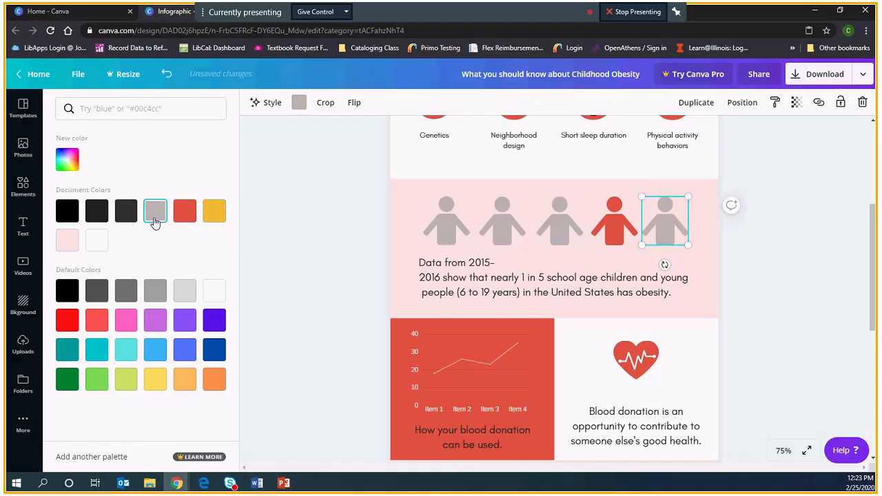
left_click(727, 272)
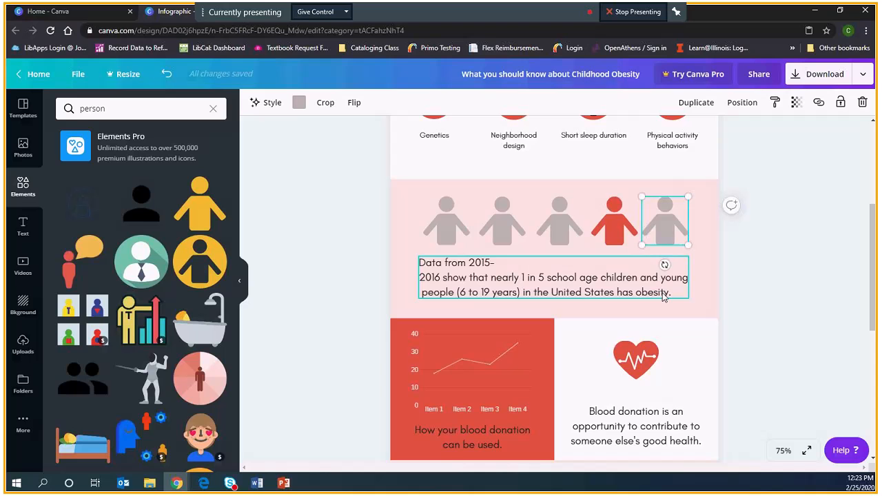
Step: Switch to the Childhood obesity facts document in Word and examine its obesity trend figure and Rates of Obesity bar chart
scroll(525, 301, "down", 2)
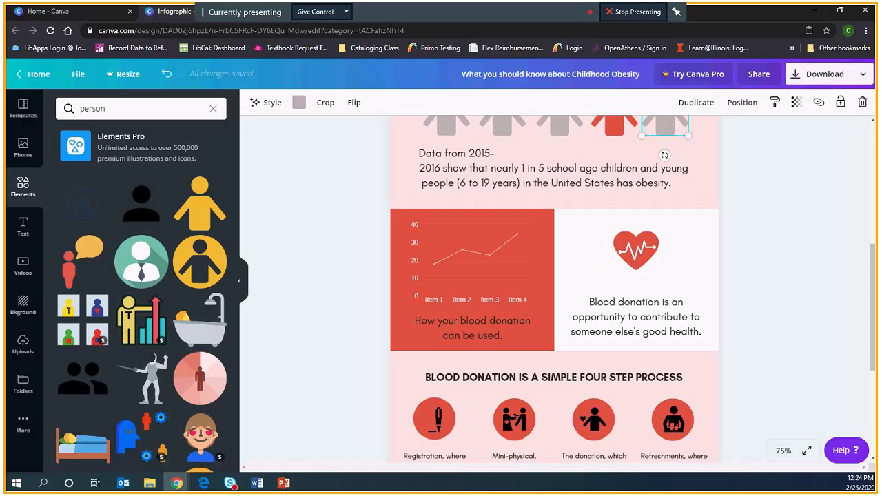
left_click_drag(1, 29, 401, 65)
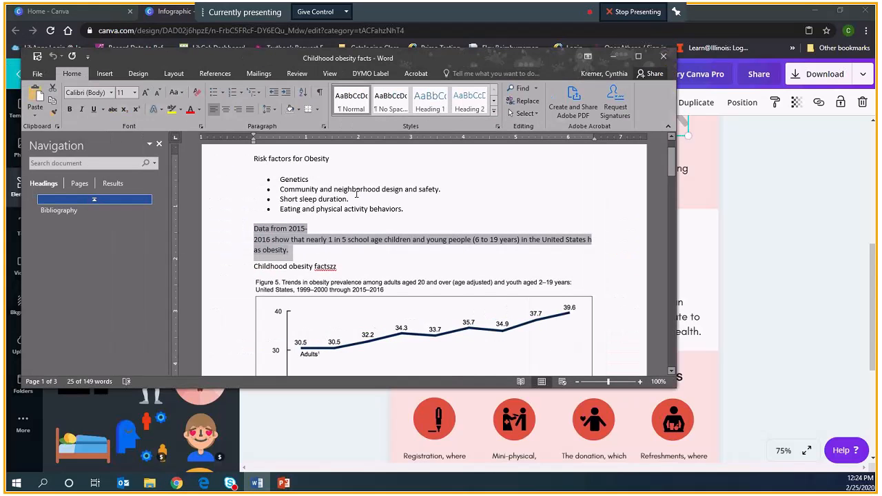
scroll(409, 371, "down", 2)
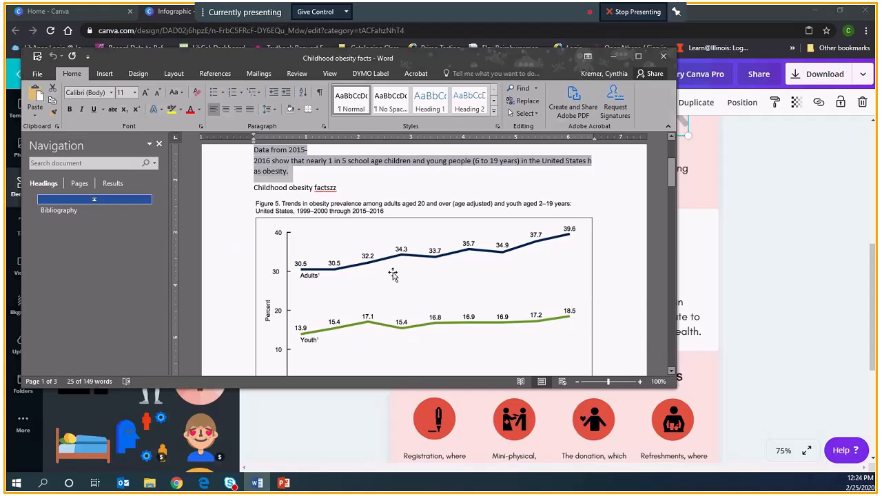
scroll(561, 295, "down", 2)
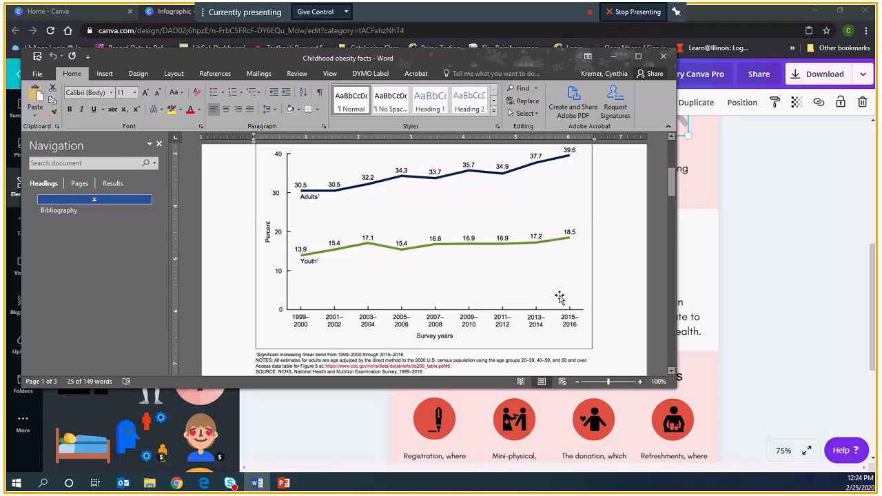
scroll(559, 297, "down", 8)
scroll(544, 303, "down", 1)
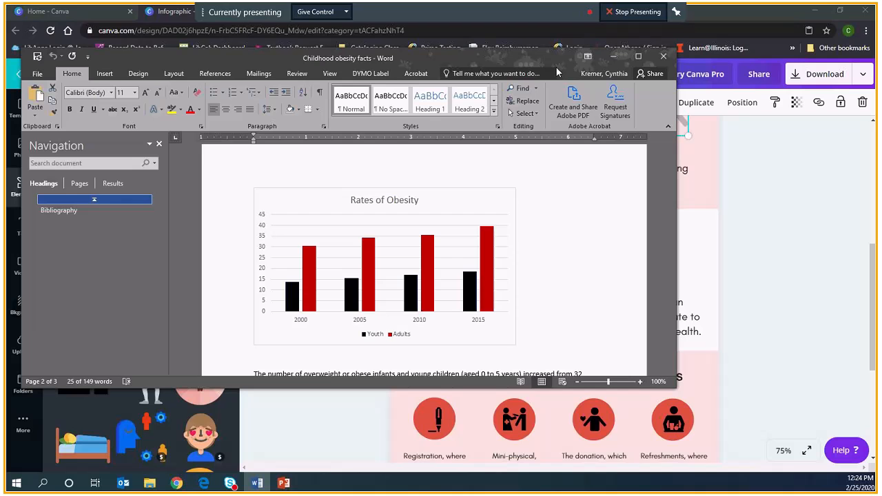
left_click_drag(545, 60, 311, 65)
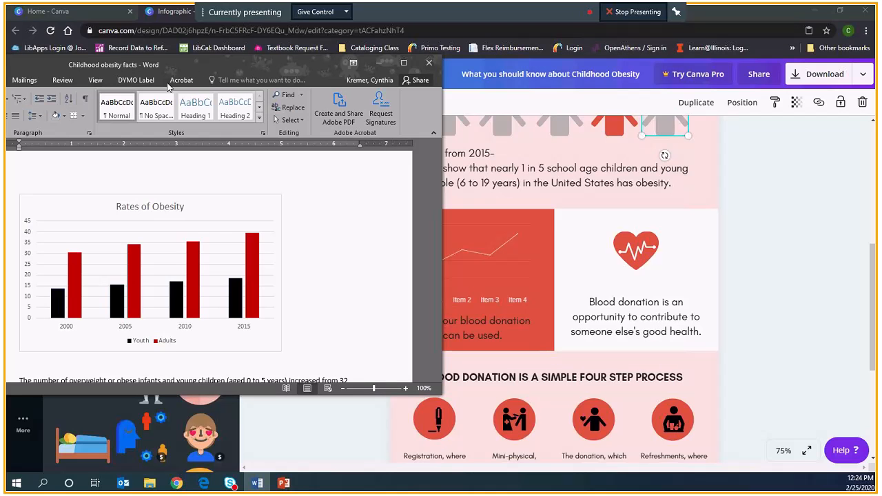
left_click_drag(168, 87, 7, 96)
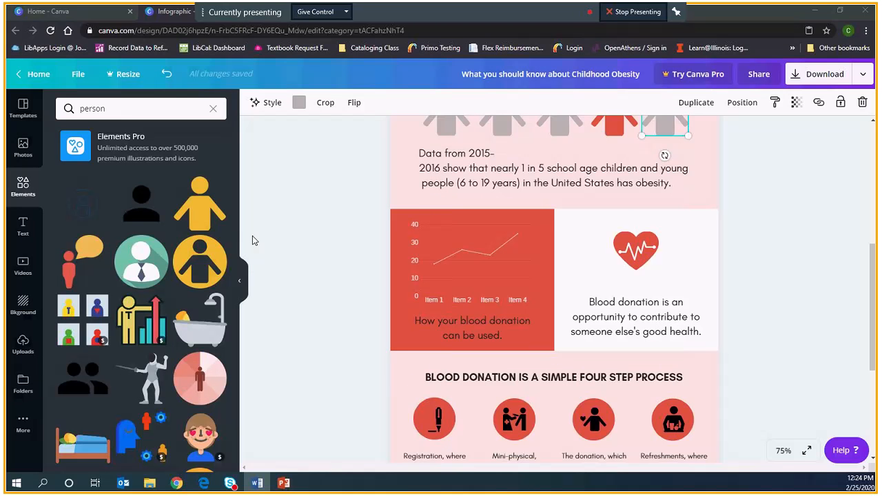
Step: Upload the Rates of Obesity image from the Infographic Webinar folder to the Canva uploads
left_click(23, 343)
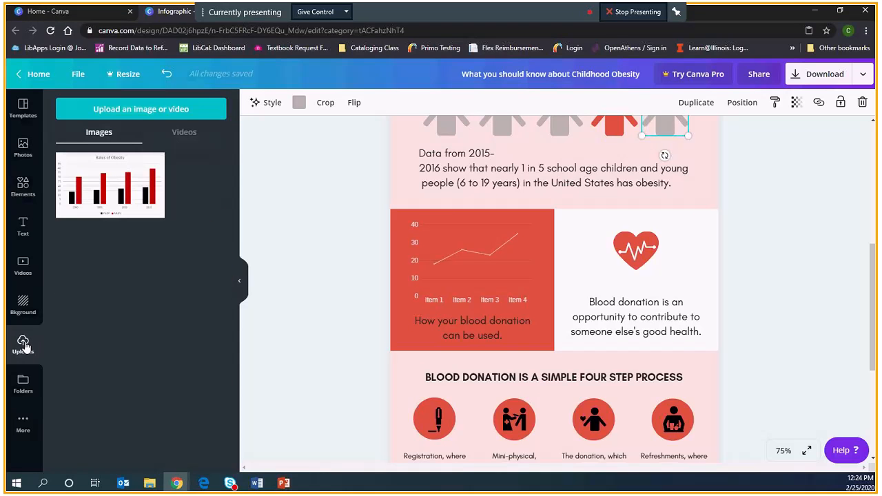
left_click(156, 114)
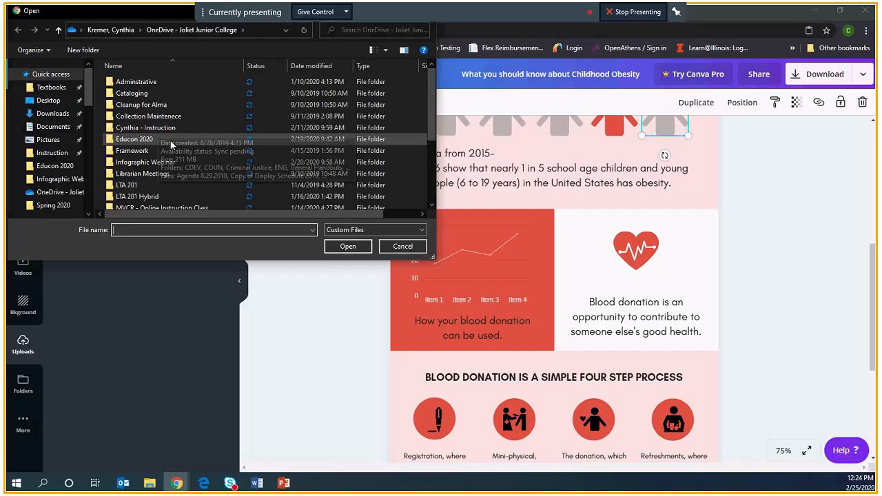
scroll(208, 181, "down", 2)
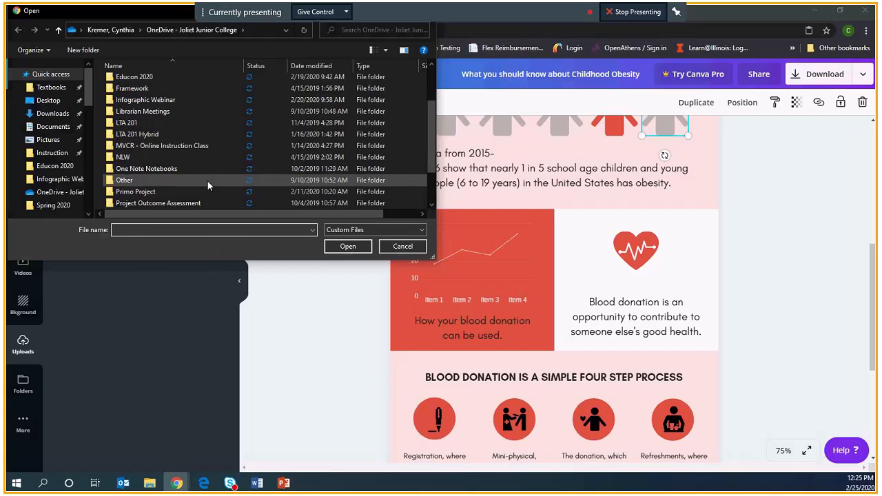
scroll(205, 188, "up", 2)
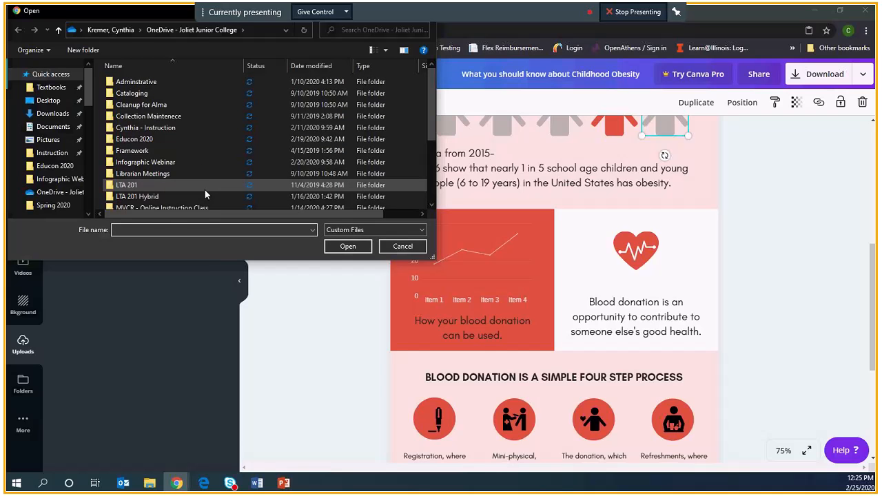
left_click(171, 164)
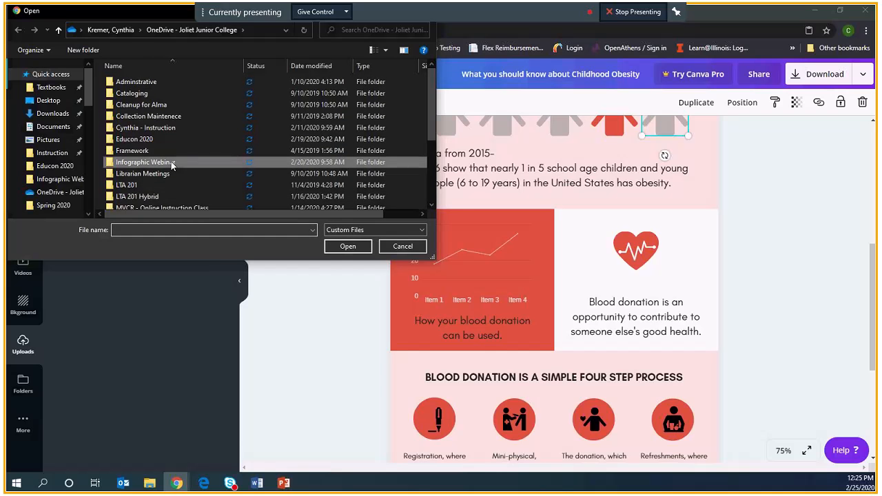
double_click(172, 163)
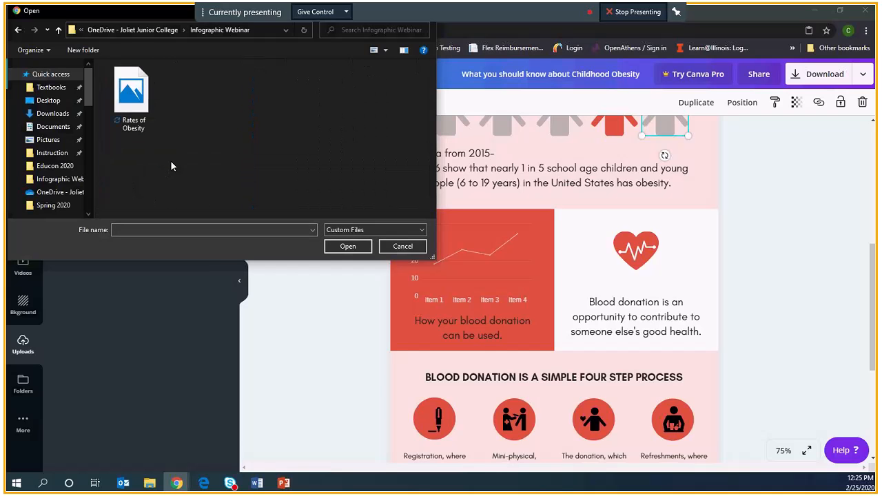
double_click(137, 100)
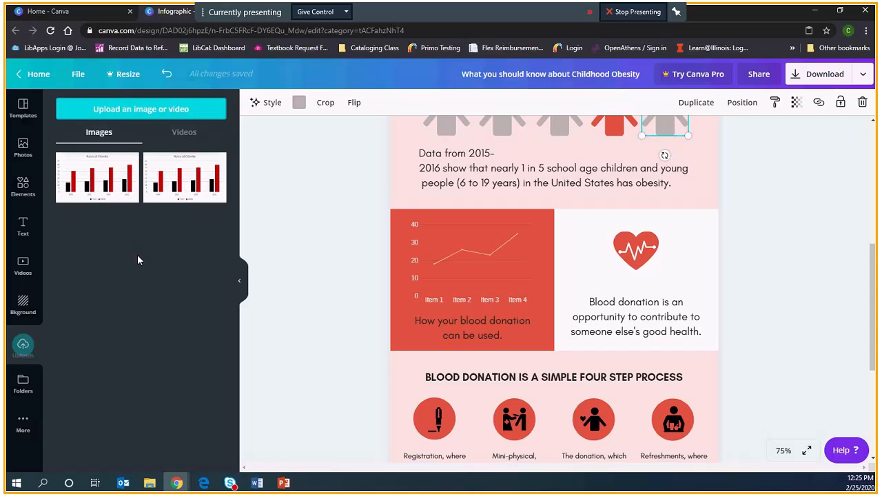
Step: Place the uploaded Rates of Obesity chart on the page over the four-step blood donation section
left_click_drag(134, 198, 471, 392)
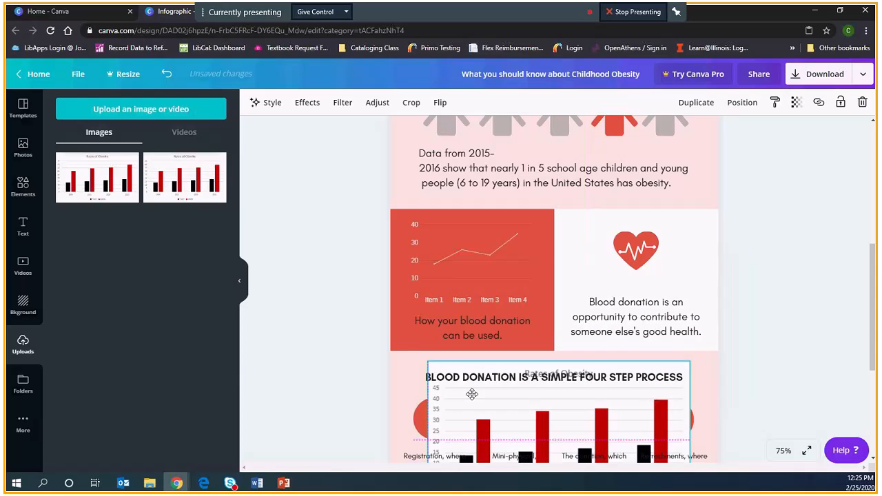
left_click(501, 281)
left_click(542, 261)
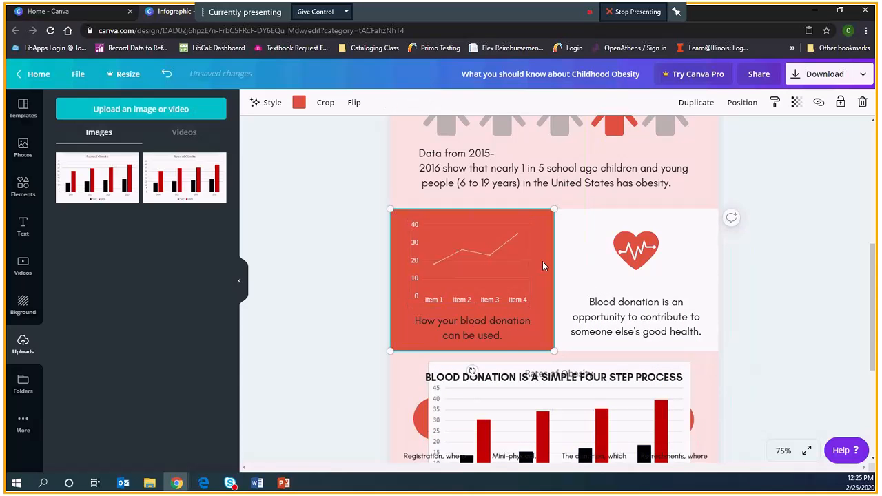
Step: Copy and paste the white background block behind the stethoscope section, enlarging the duplicate to reach slightly past both page edges
scroll(540, 274, "down", 3)
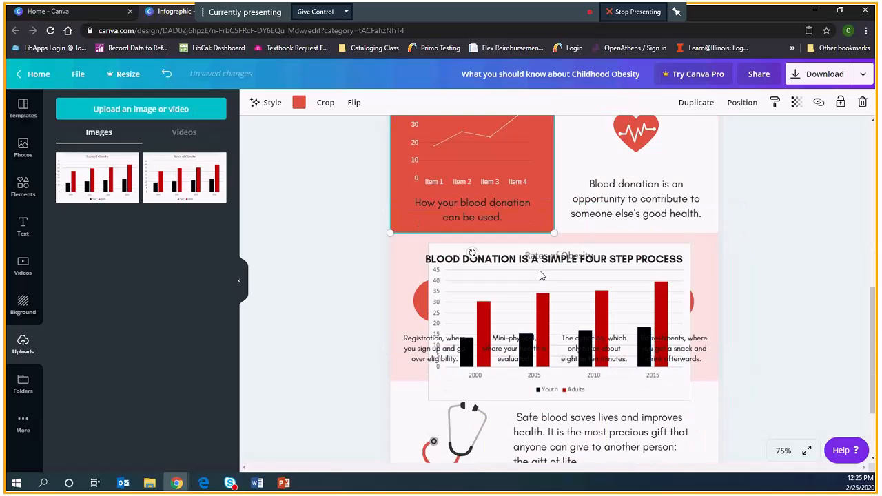
left_click(512, 386)
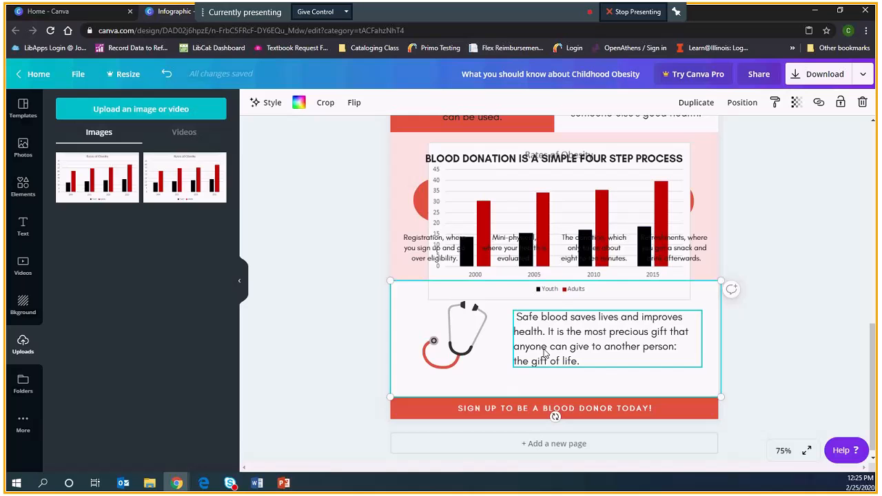
scroll(525, 333, "up", 2)
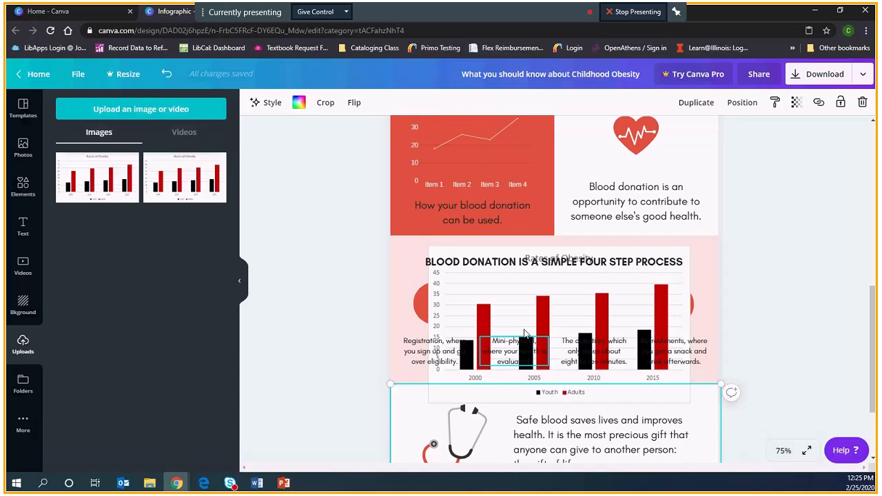
scroll(524, 334, "up", 1)
left_click(522, 245)
left_click(741, 267)
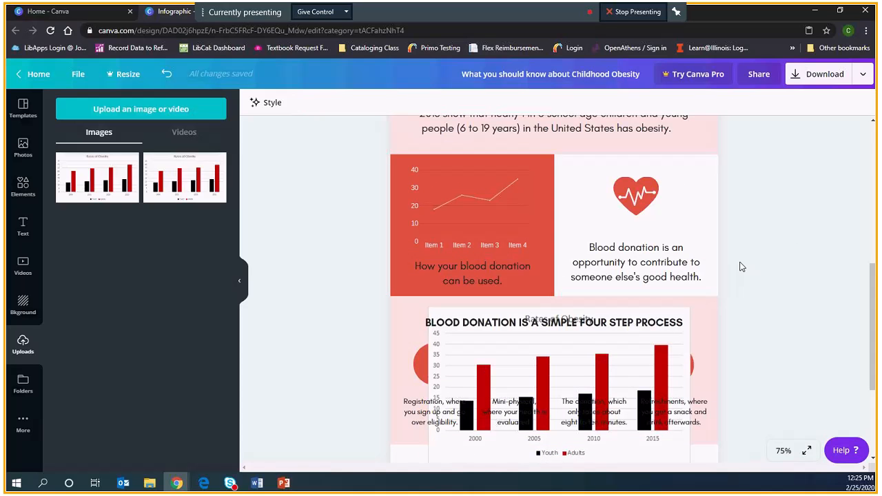
key("ctrl+v")
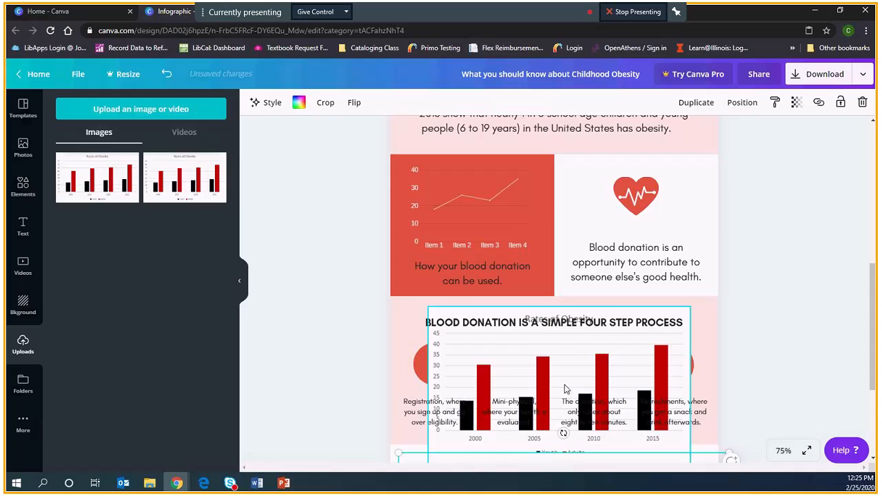
scroll(545, 390, "down", 2)
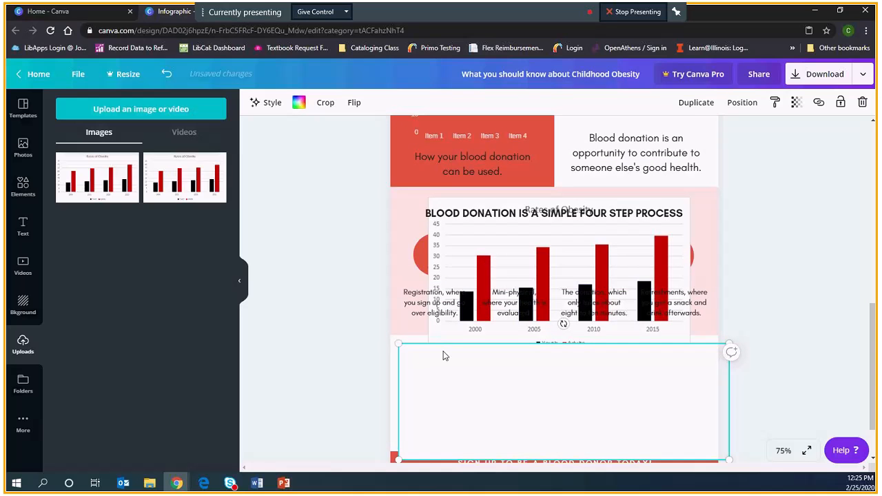
mouse_move(400, 341)
left_mouse_down()
mouse_move(400, 303)
mouse_move(405, 343)
left_mouse_up()
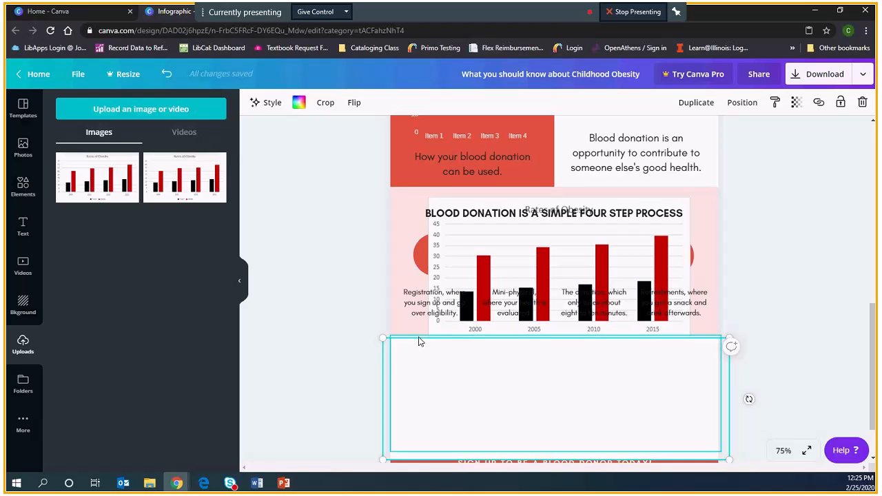
left_click(474, 343)
left_click(681, 402)
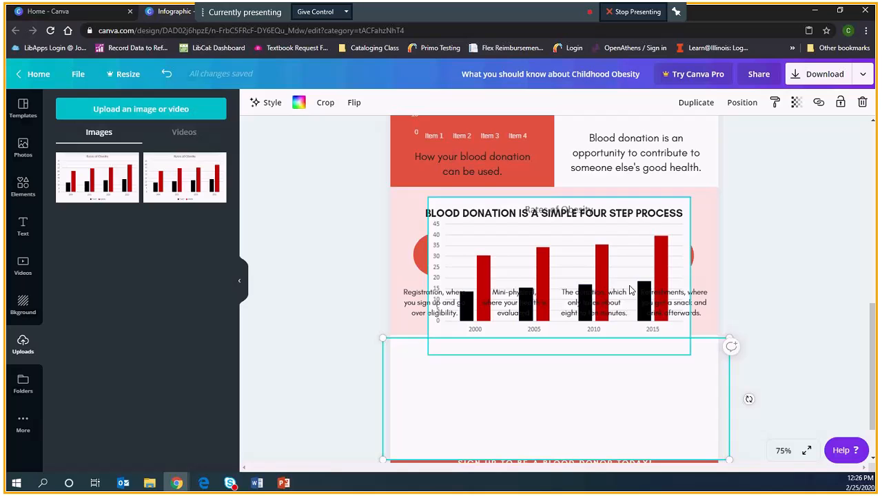
Step: Move the Rates of Obesity chart aside over the page edge and shift a white background block up behind the line-chart and heart tiles
left_click_drag(606, 232, 855, 181)
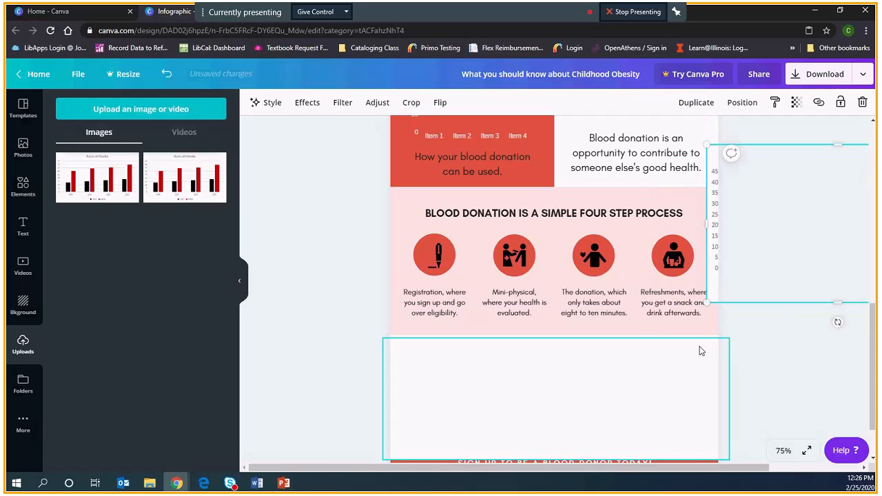
left_click(658, 356)
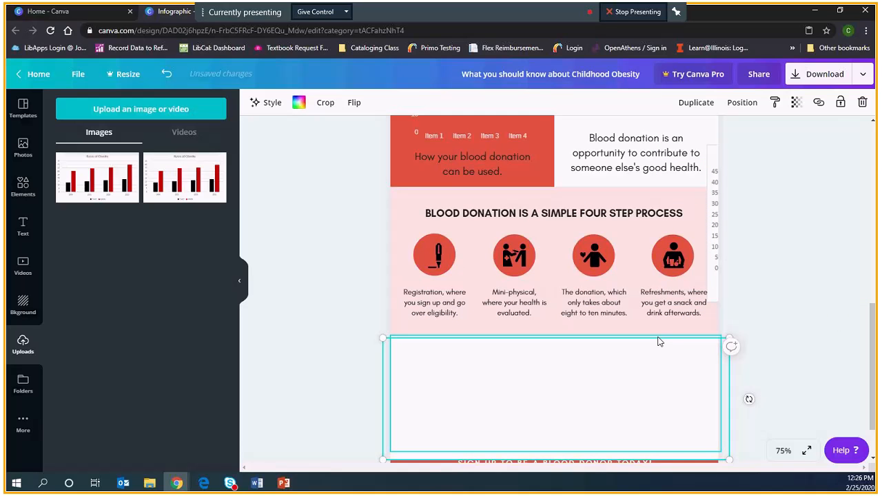
left_click_drag(657, 341, 660, 90)
scroll(535, 213, "up", 2)
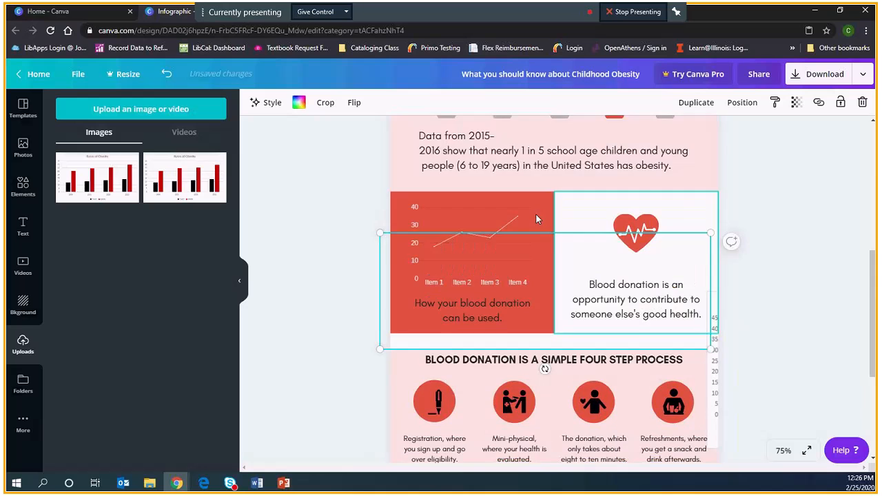
scroll(535, 213, "up", 1)
Step: Delete the red tile and the line chart that sits on it below the 1-in-5 statistic
left_click(508, 336)
left_click(546, 297)
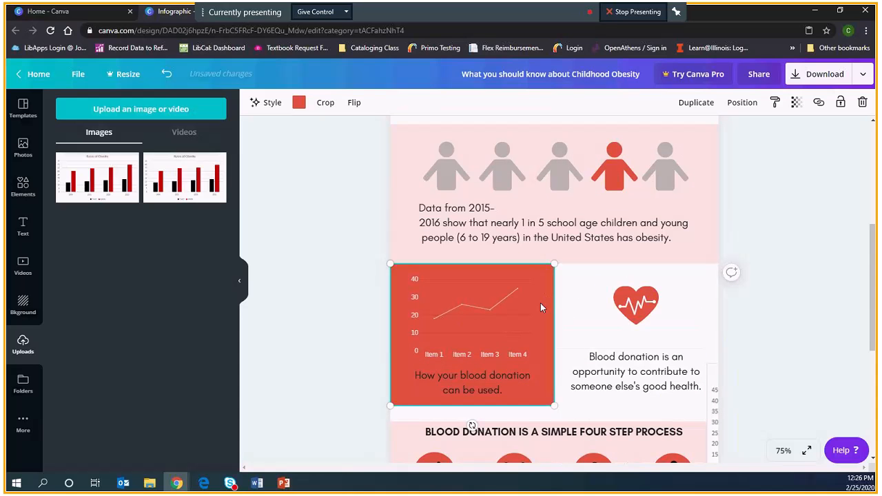
key("Delete")
left_click(542, 324)
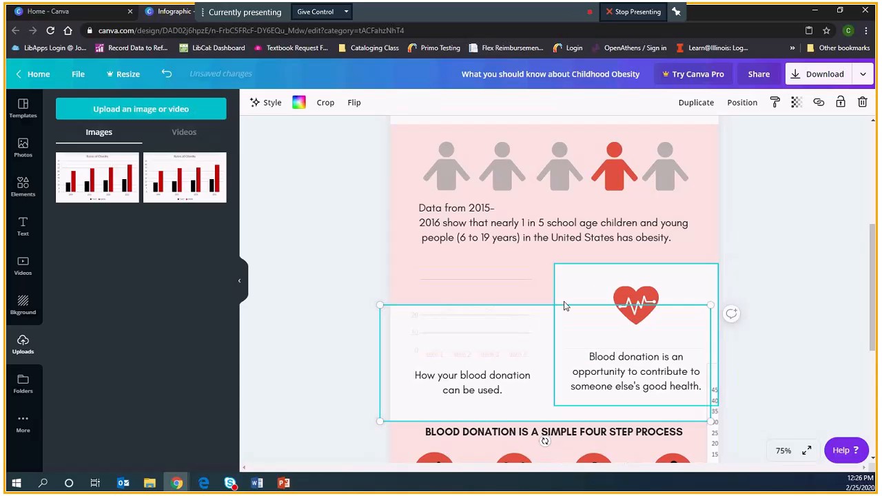
left_click(427, 323)
key("Delete")
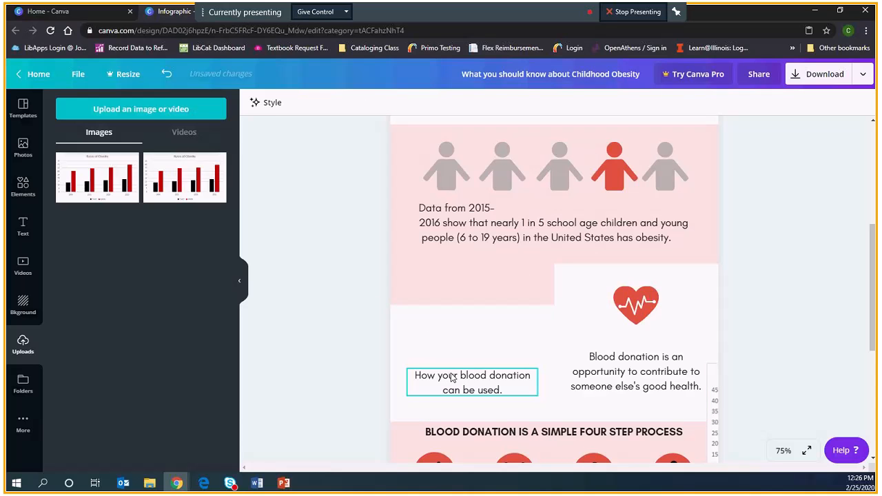
Step: Delete both blood donation captions, the white tile and the heart icon from the same section
left_click(452, 378)
key("Delete")
left_click(585, 375)
key("Delete")
left_click(591, 327)
key("Delete")
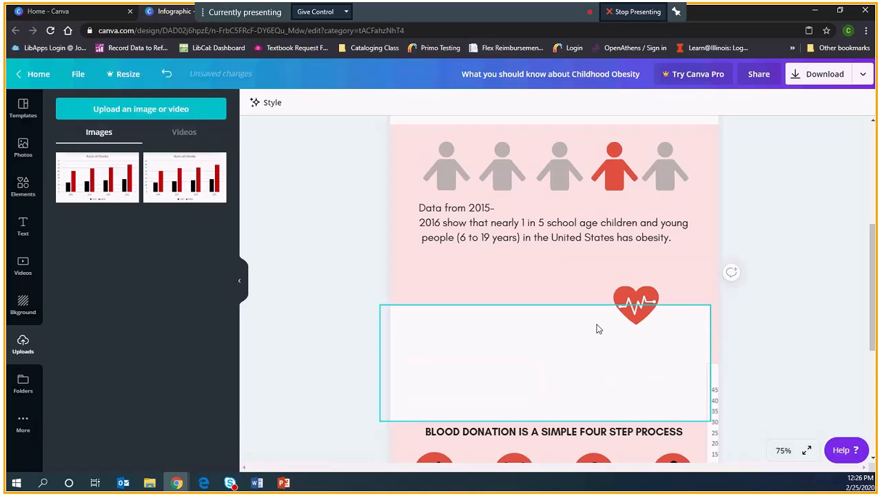
left_click(630, 309)
key("Delete")
Step: Move the white background block up below the 1-in-5 statistic and enlarge it past both page edges
left_click(580, 308)
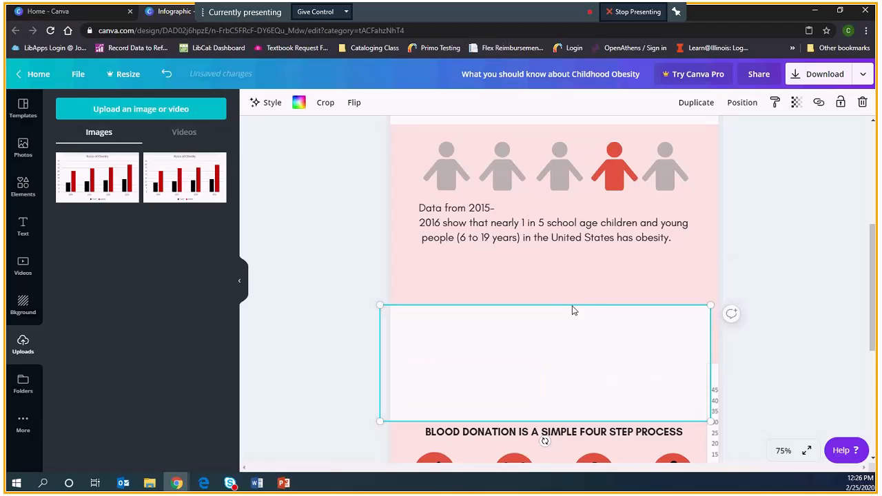
left_click(555, 302)
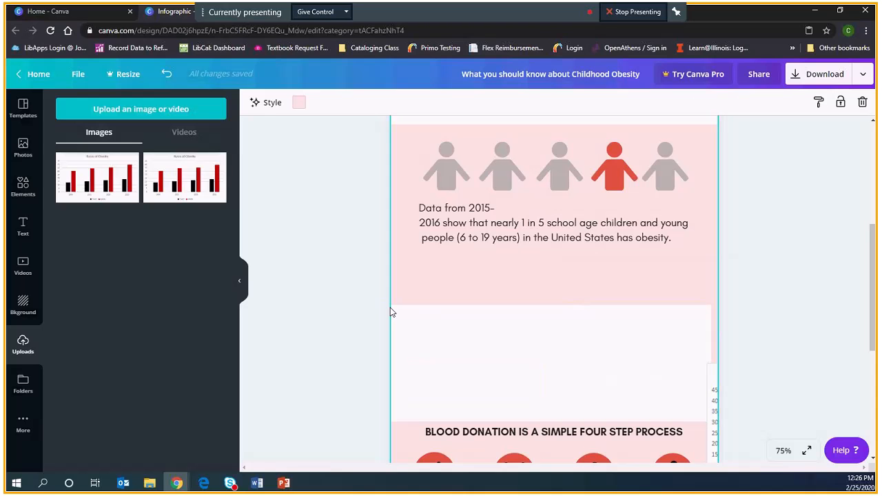
left_click_drag(480, 309, 480, 281)
left_click_drag(390, 394, 345, 432)
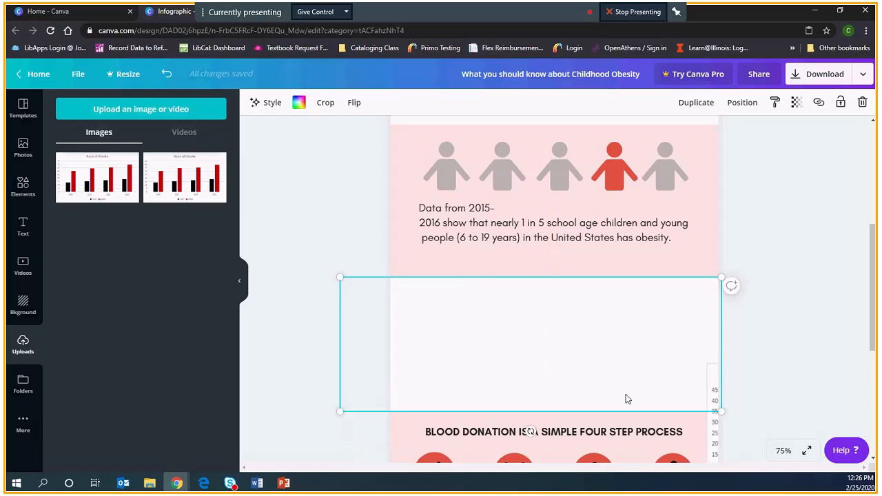
Step: Place the Rates of Obesity chart over the white block and enlarge the block to match the chart's full height
left_click_drag(713, 374, 419, 276)
left_click(803, 354)
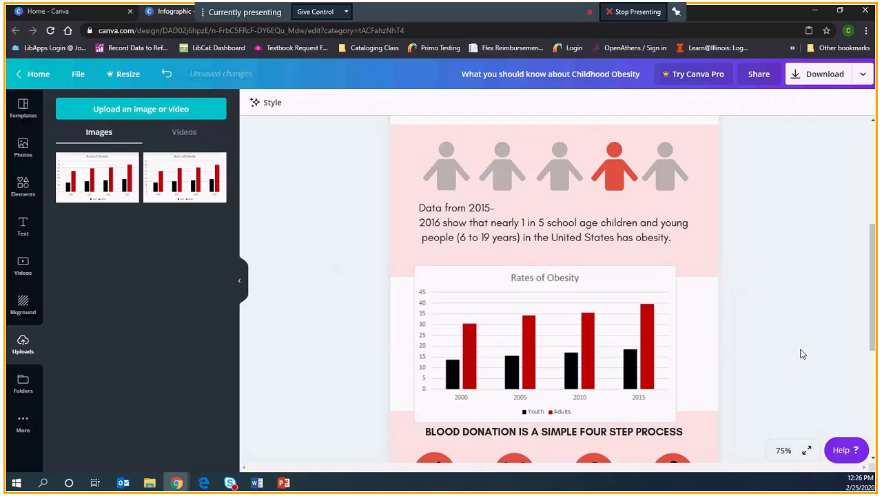
left_click(611, 334)
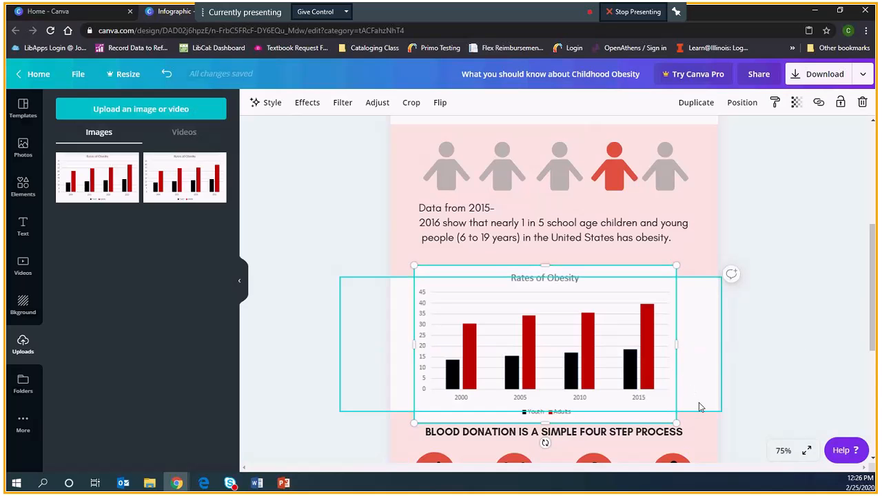
left_click(714, 409)
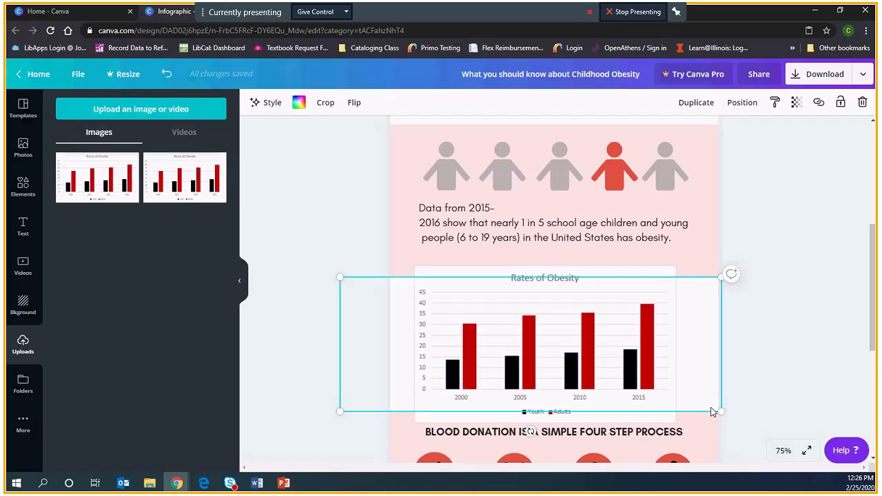
left_click_drag(712, 411, 758, 424)
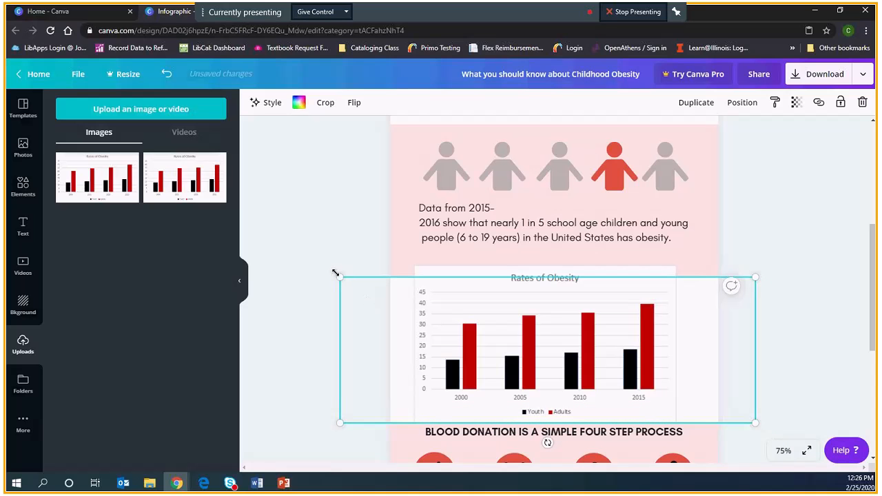
left_click_drag(337, 275, 303, 262)
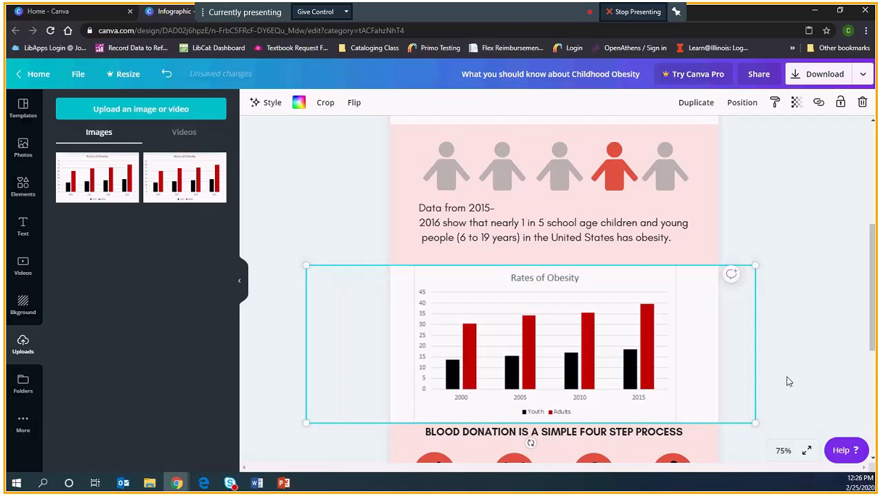
left_click(813, 381)
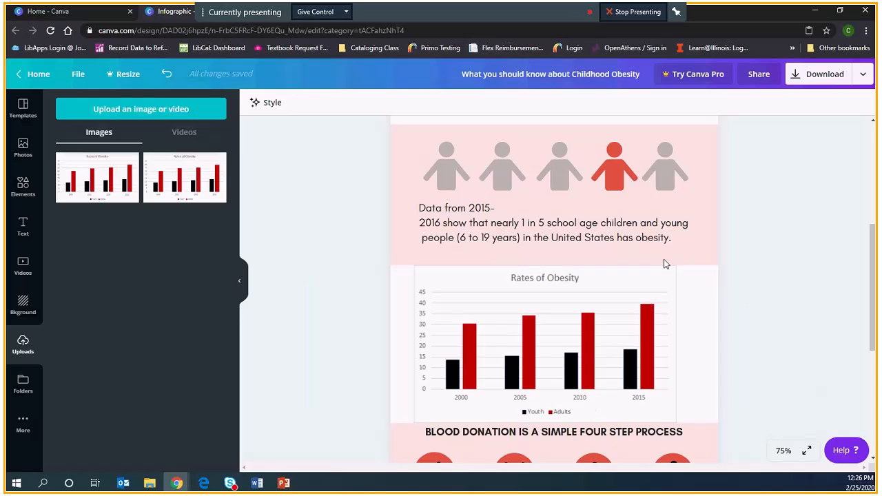
Step: Shrink the empty white block below the four-step section slightly so it covers less of the sign-up banner
scroll(672, 276, "down", 2)
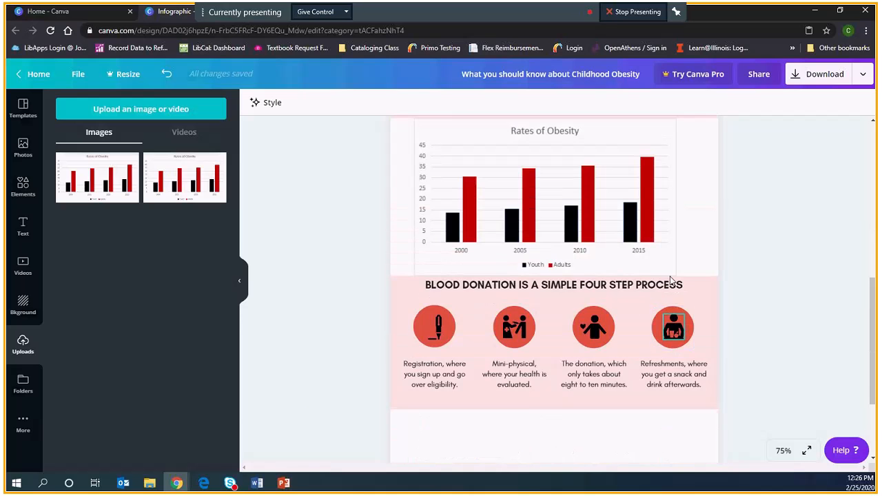
scroll(671, 279, "up", 1)
scroll(672, 277, "down", 2)
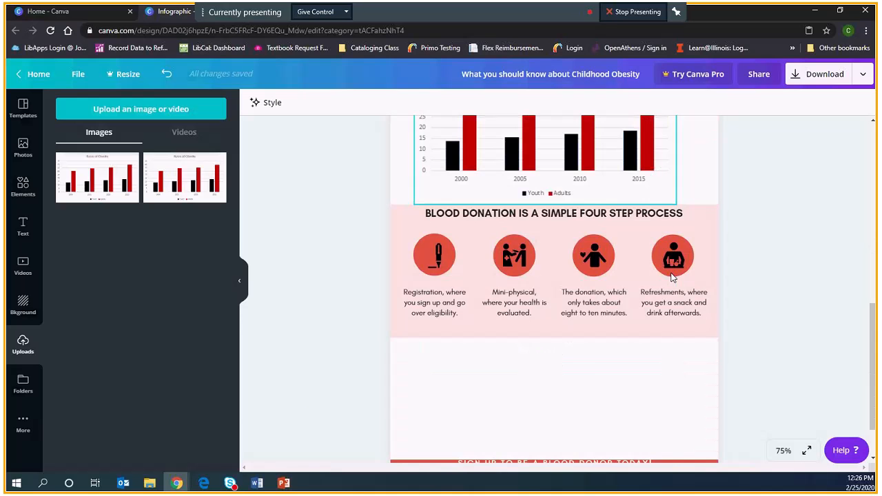
scroll(672, 277, "up", 3)
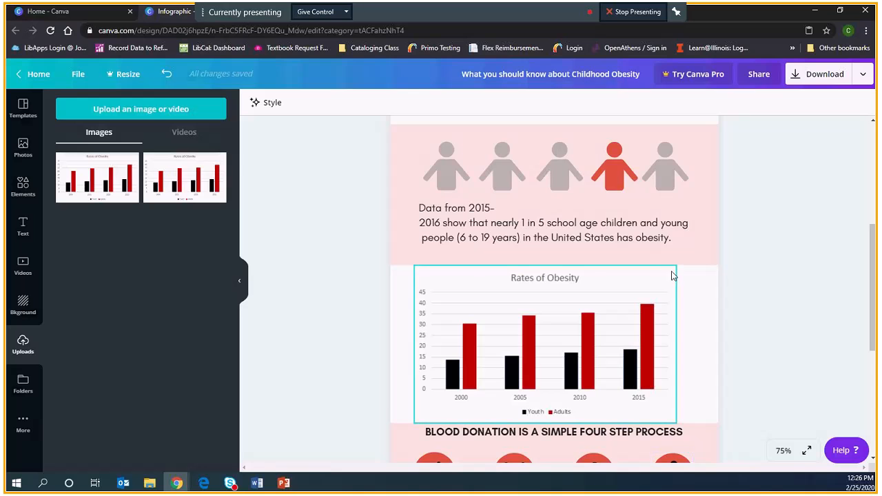
scroll(672, 276, "down", 2)
scroll(385, 359, "down", 2)
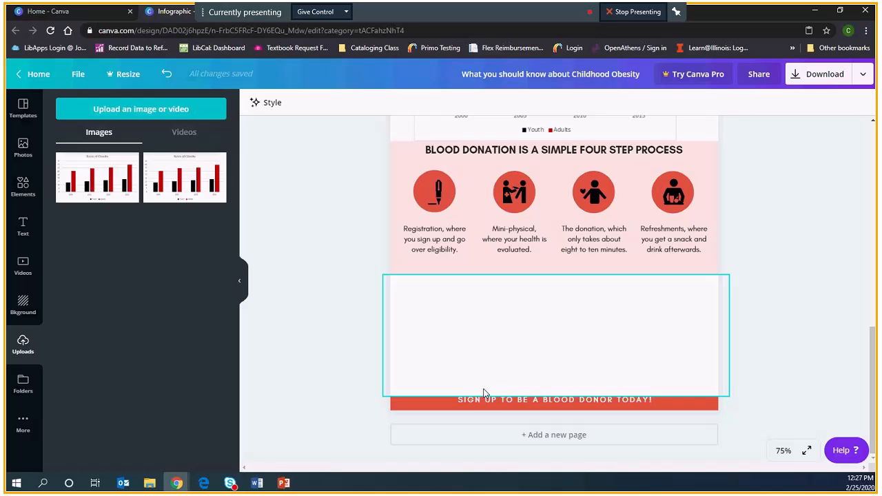
left_click(468, 344)
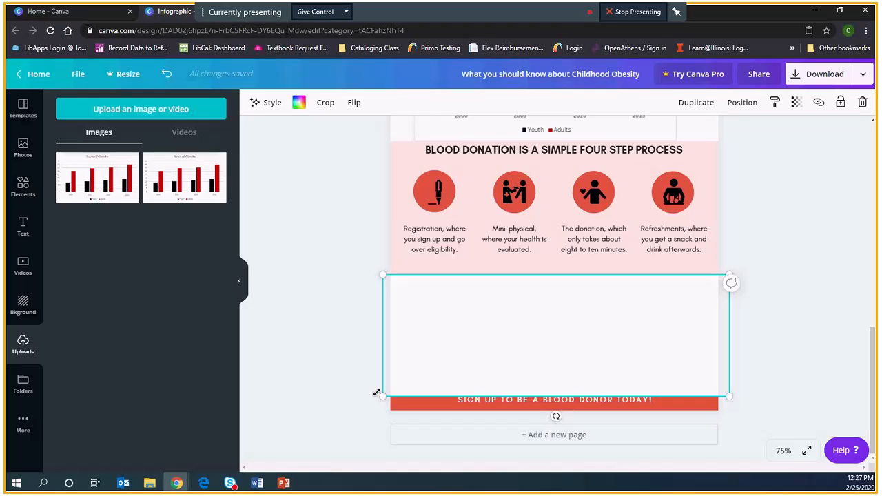
left_click_drag(377, 393, 380, 379)
left_click(806, 363)
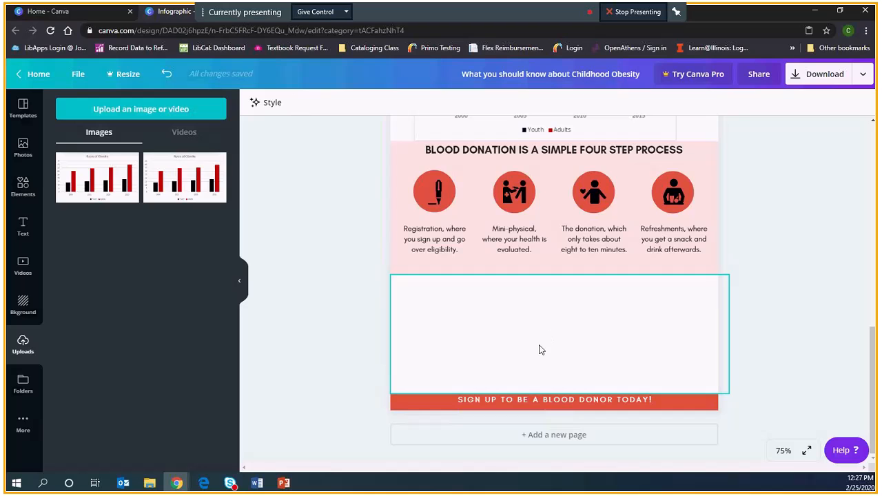
Step: Add body text in the lower white block stating overweight or obese children aged 0 to 5 increased from 32 million in 1990 to 41 million in 2016
key("alt+Tab")
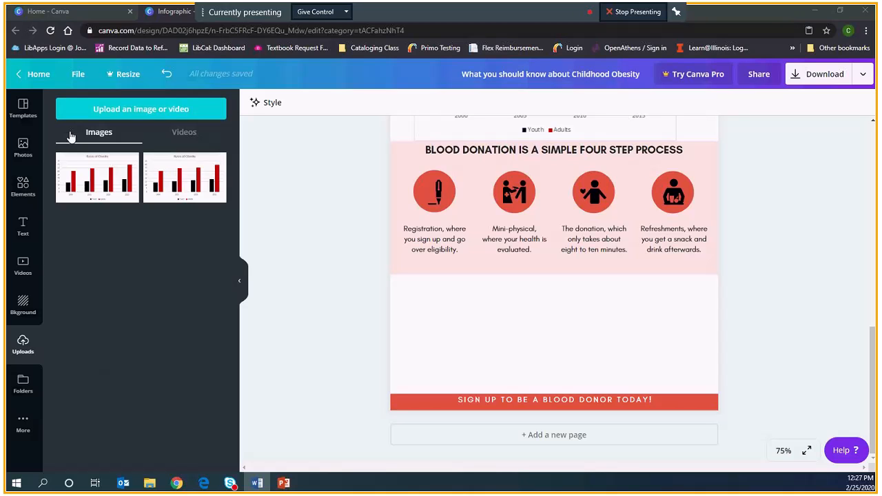
left_click(24, 233)
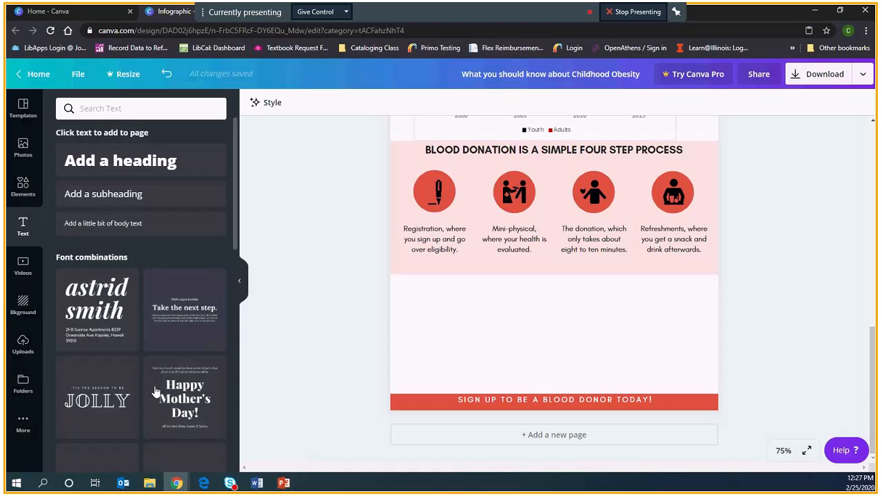
left_click(155, 226)
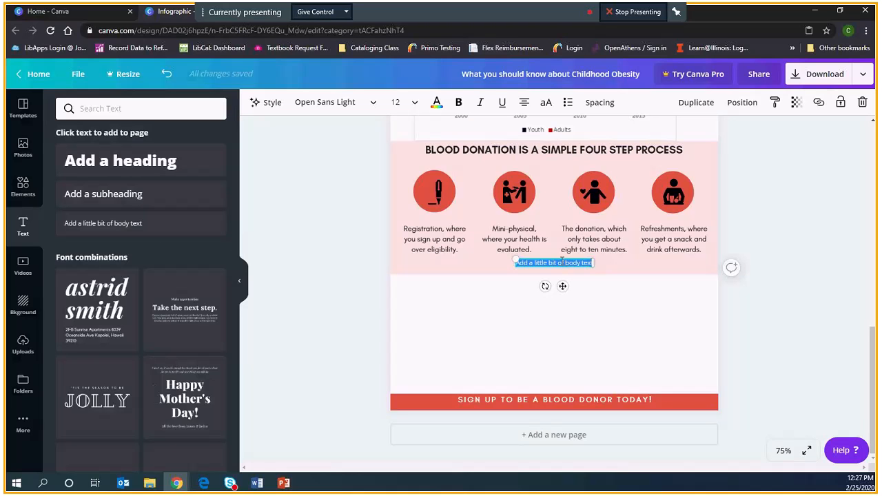
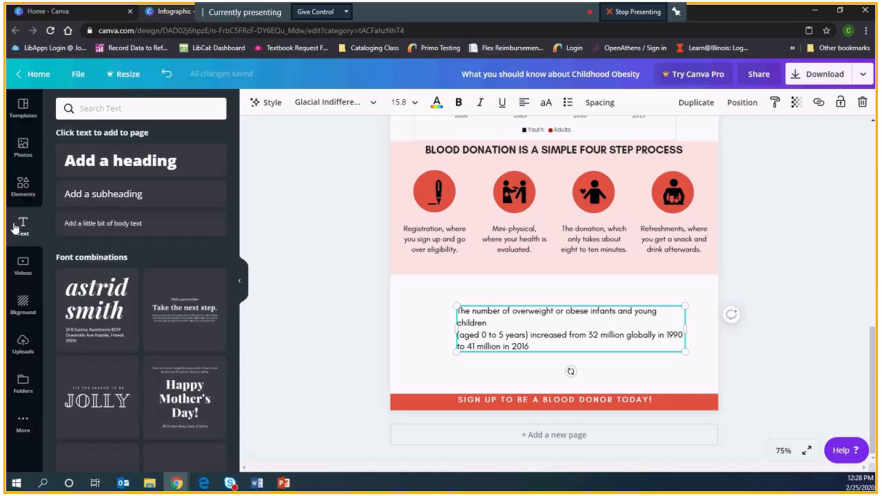
mouse_move(85, 280)
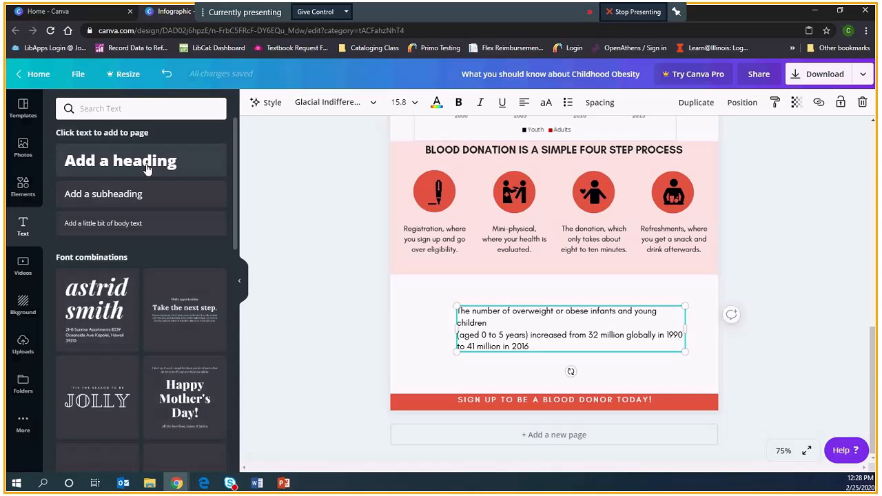
left_click_drag(156, 239, 441, 324)
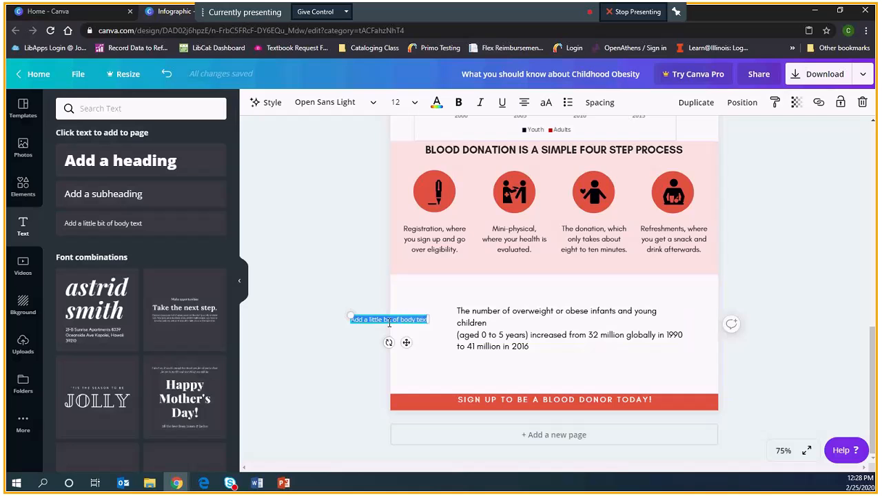
key("BackSpace")
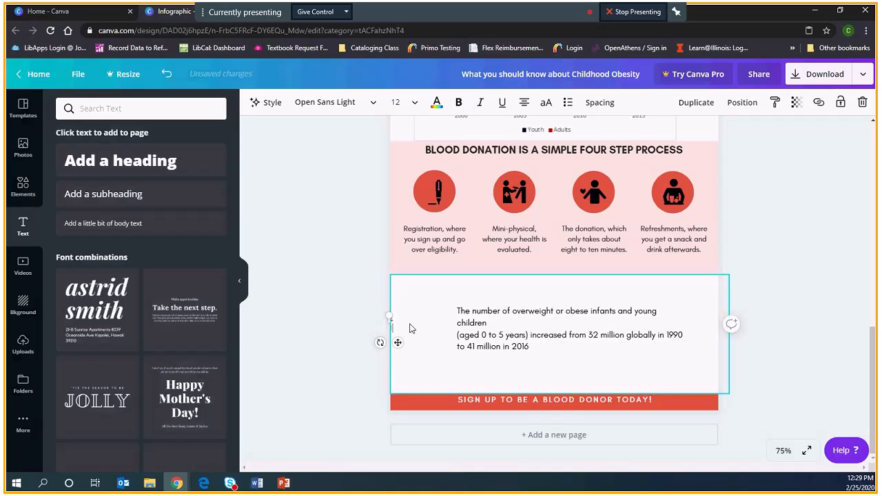
left_click_drag(391, 320, 520, 310)
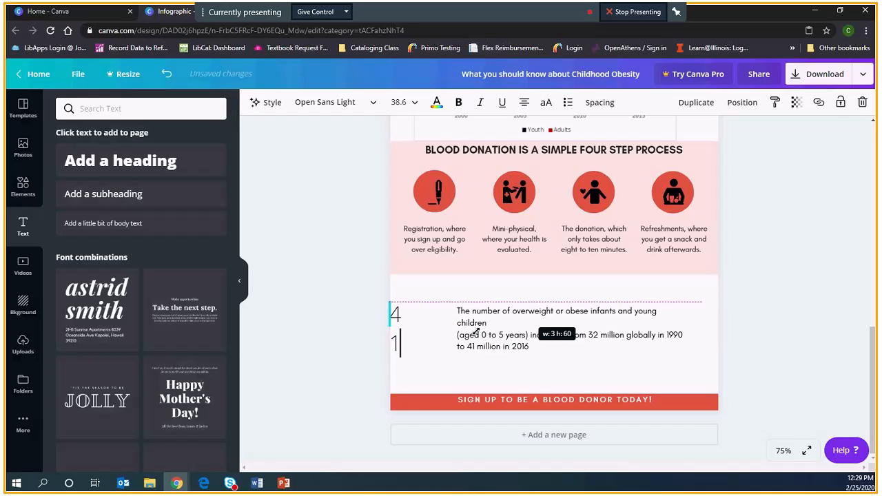
key("BackSpace")
key("BackSpace")
key("BackSpace")
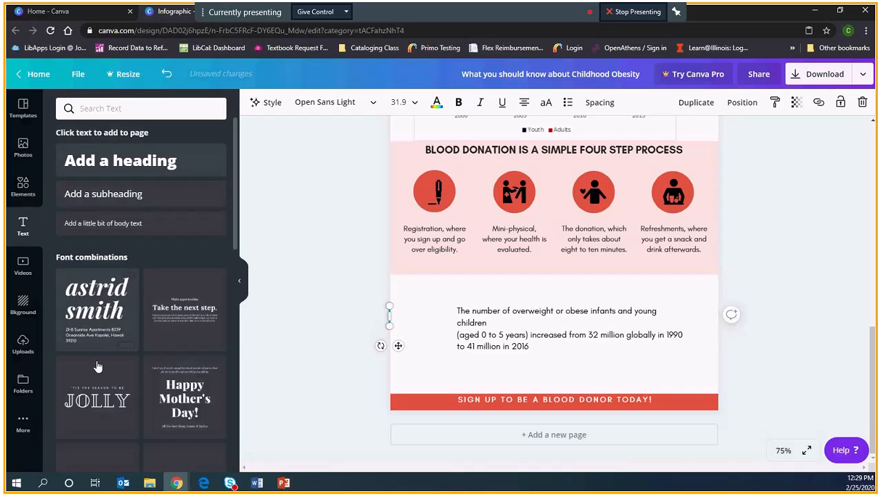
Step: Add body text reading 41 beside the statistic paragraph, set in Norwester and enlarged to about size 48.7
left_click_drag(104, 223, 420, 321)
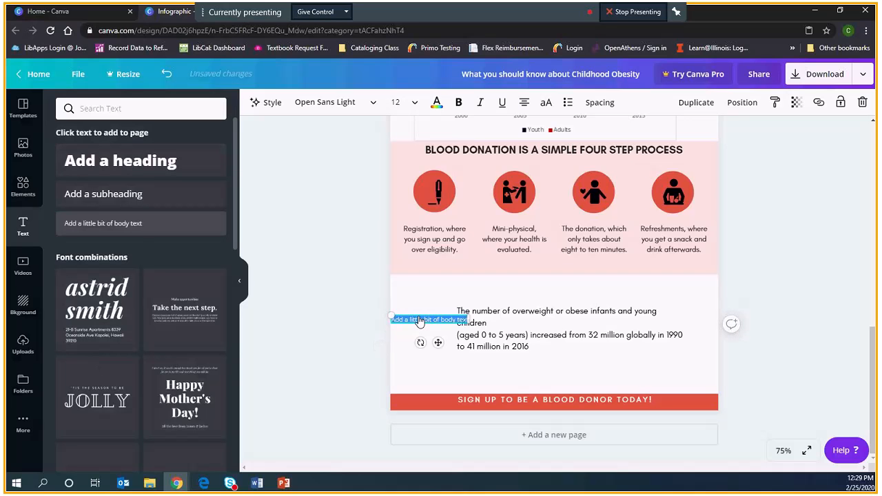
type("41")
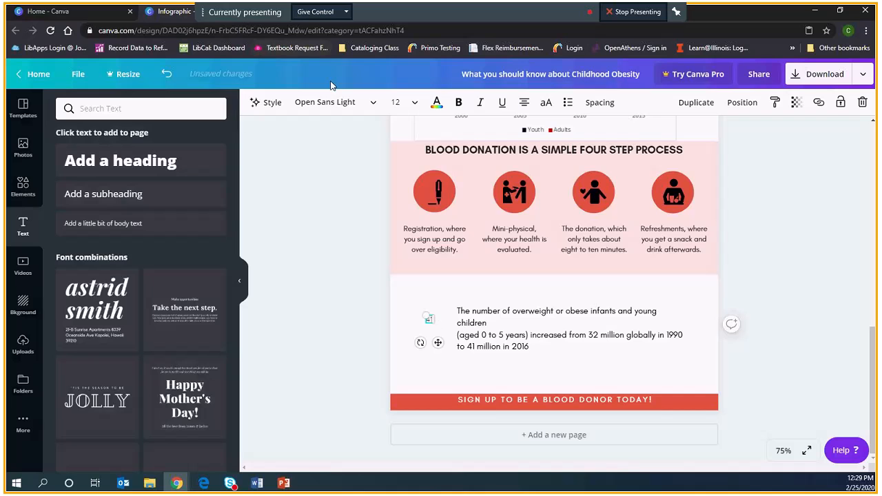
left_click(372, 104)
left_click(372, 105)
left_click(372, 103)
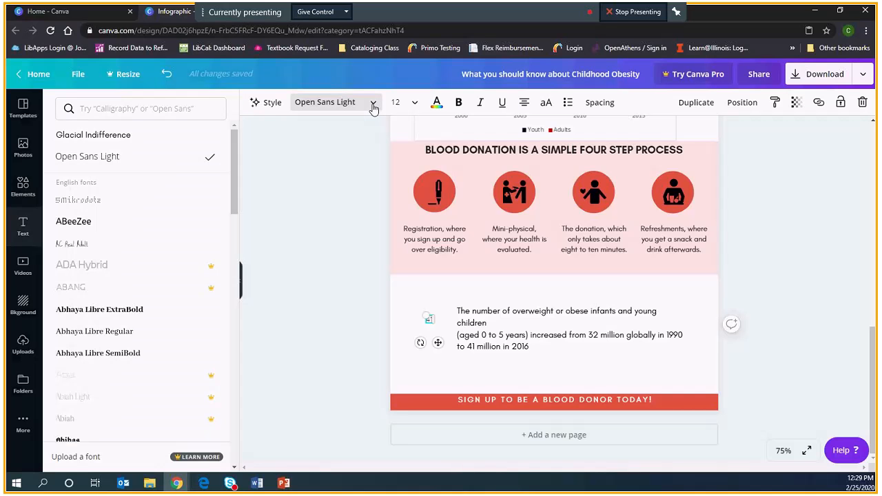
left_click(161, 111)
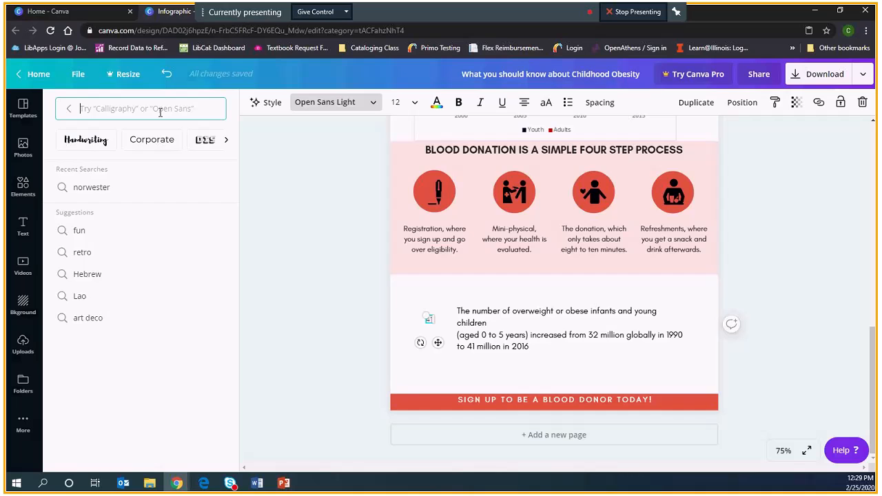
type("Norwester")
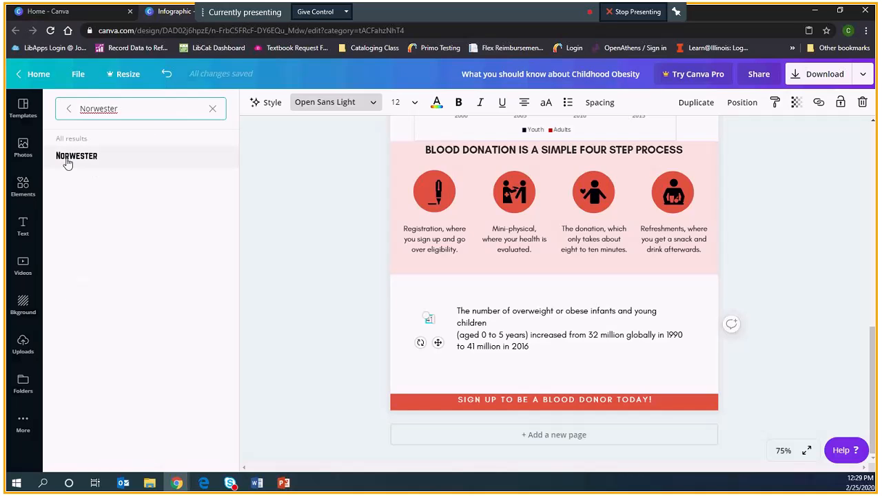
left_click(67, 163)
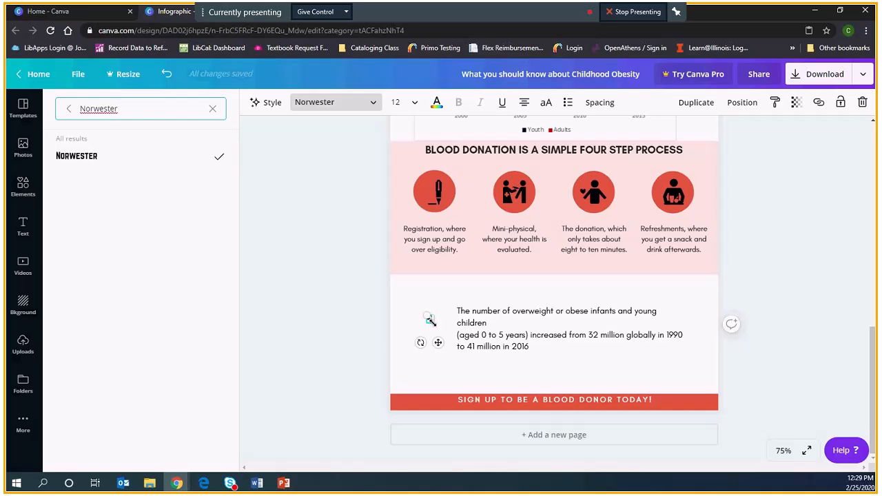
left_click_drag(428, 321, 421, 306)
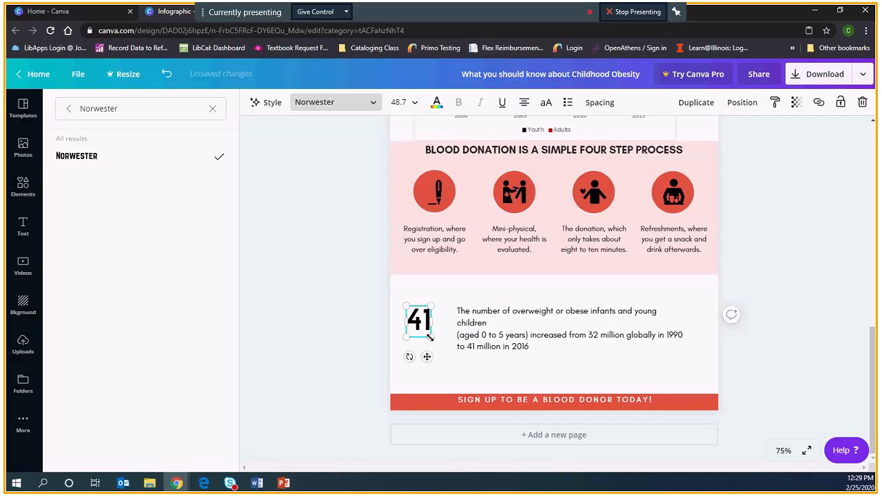
Step: Enlarge the 41 text to about size 81.9 and recolor it with the document's red
left_click_drag(429, 337, 449, 354)
mouse_move(420, 307)
left_mouse_down()
mouse_move(413, 297)
mouse_move(421, 299)
left_mouse_up()
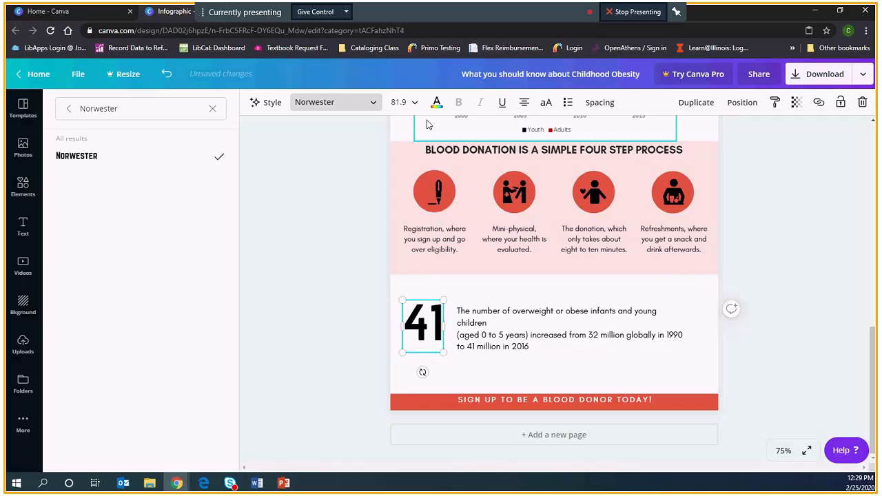
left_click(422, 332)
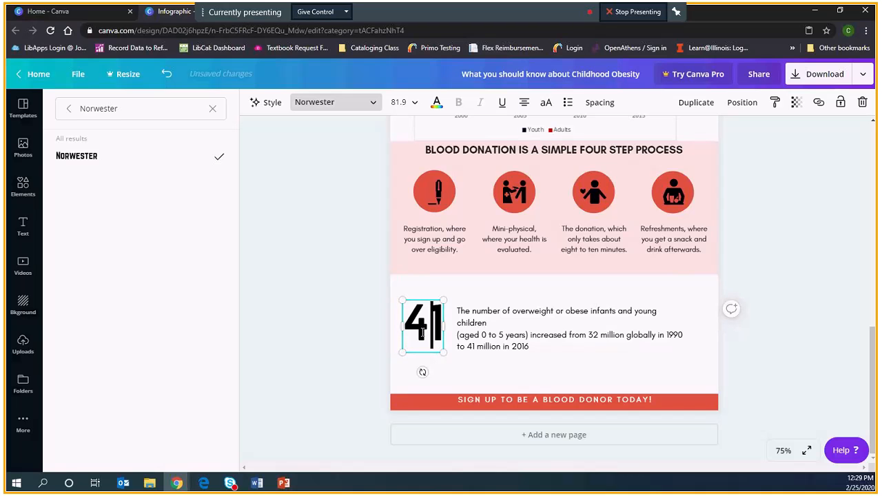
left_click(436, 102)
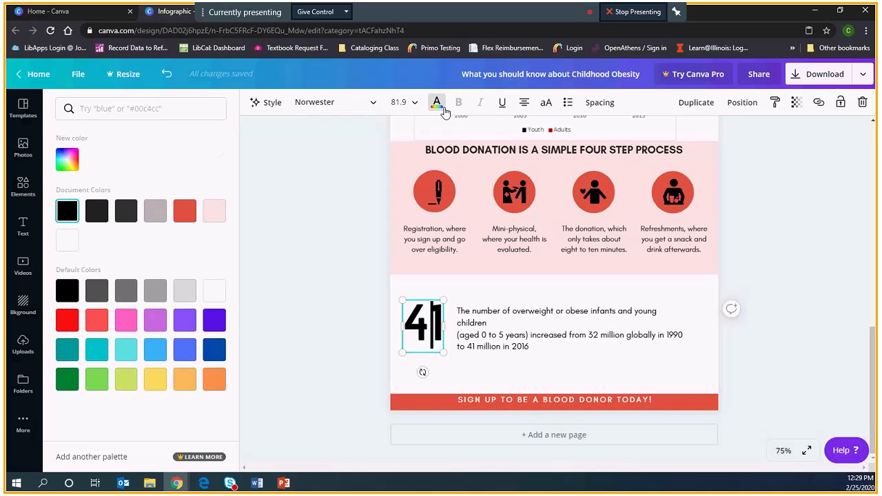
left_click(186, 215)
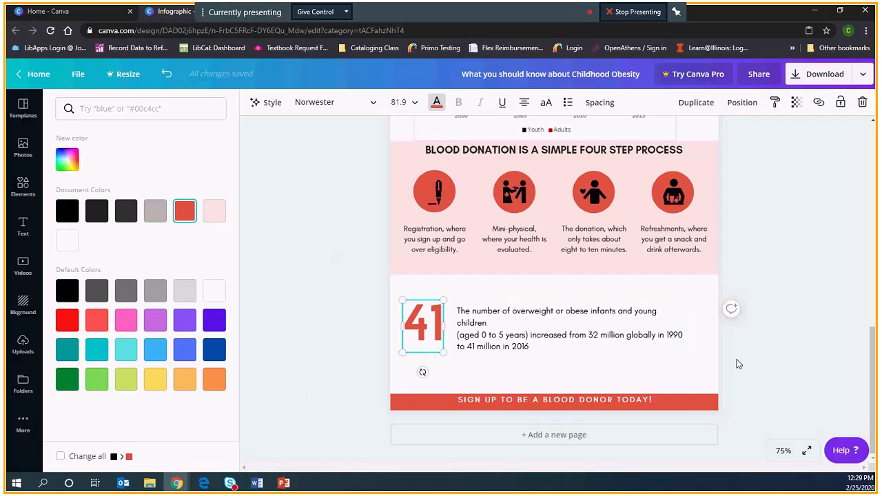
Step: Add a second page below the infographic and place a body text box on it
scroll(736, 364, "up", 4)
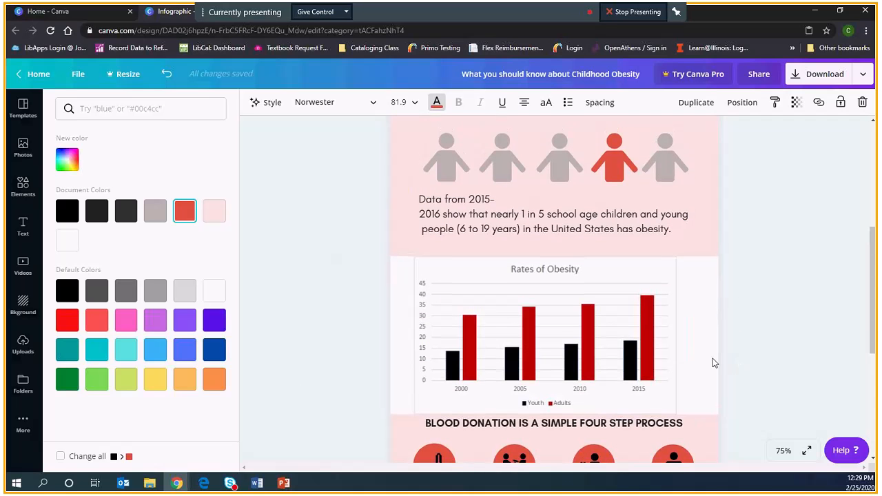
scroll(703, 361, "up", 3)
scroll(703, 364, "down", 5)
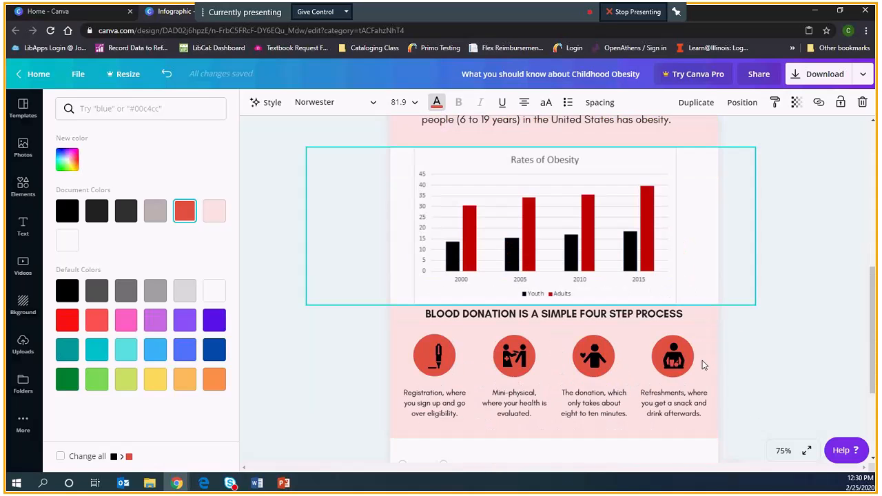
scroll(703, 366, "down", 2)
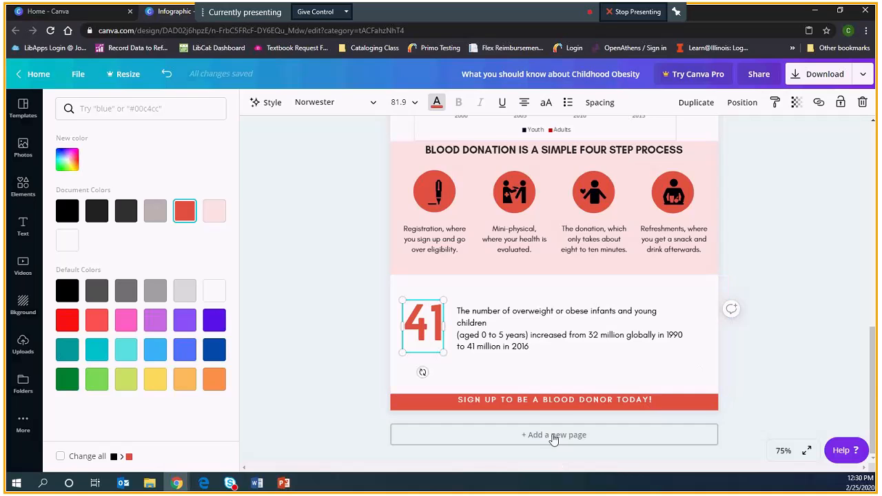
left_click(553, 436)
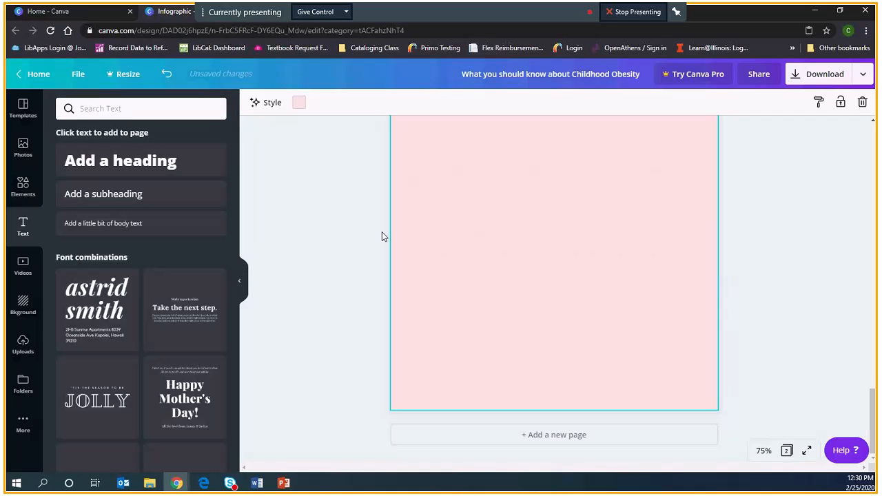
scroll(461, 282, "up", 3)
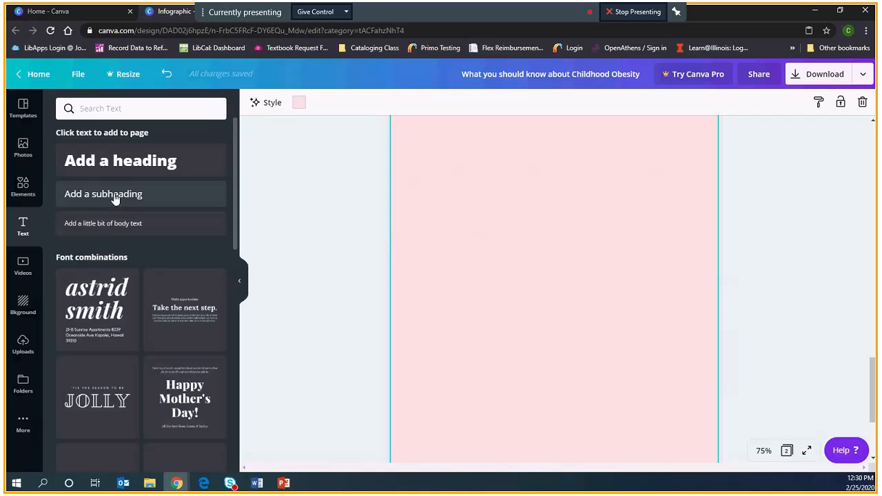
left_click(107, 233)
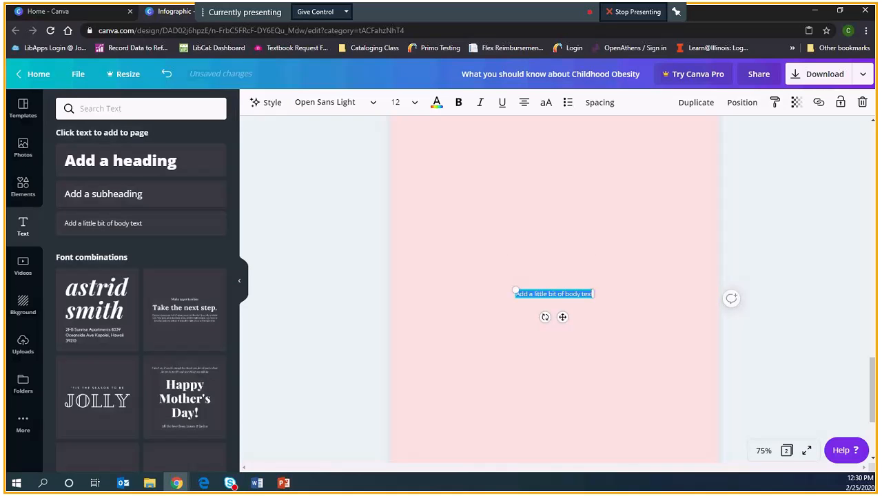
key("alt+Tab")
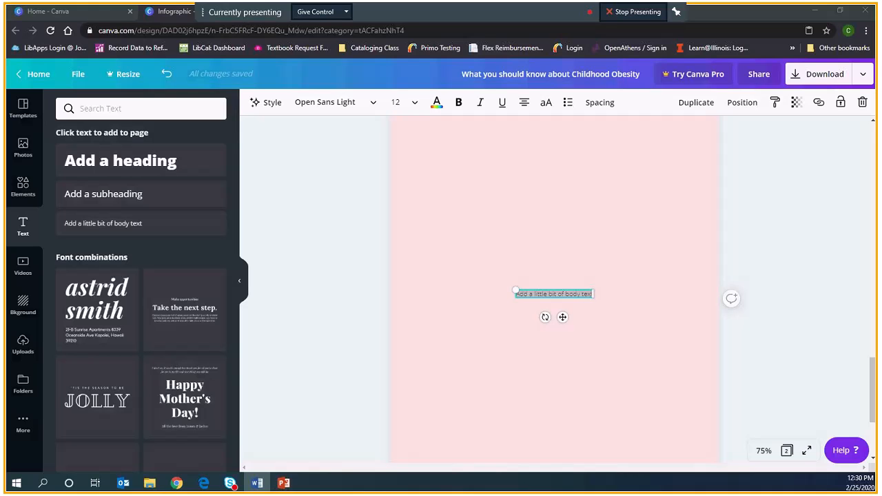
left_click(545, 298)
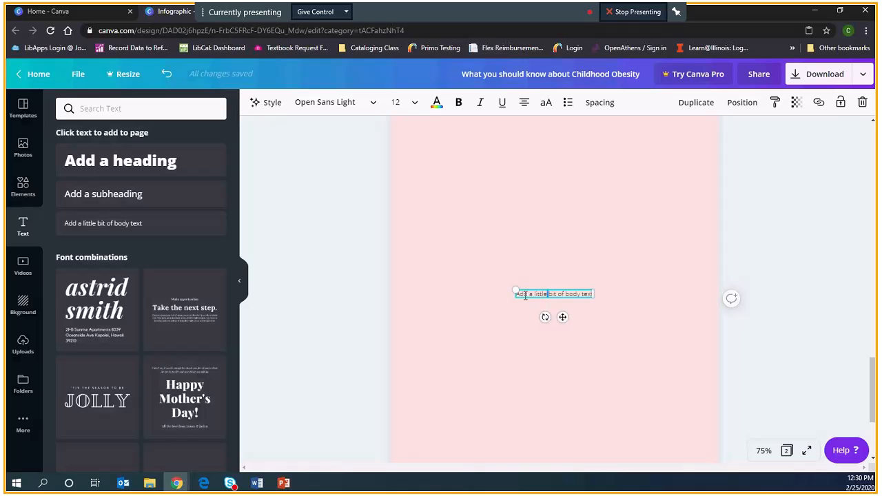
left_click_drag(517, 294, 625, 304)
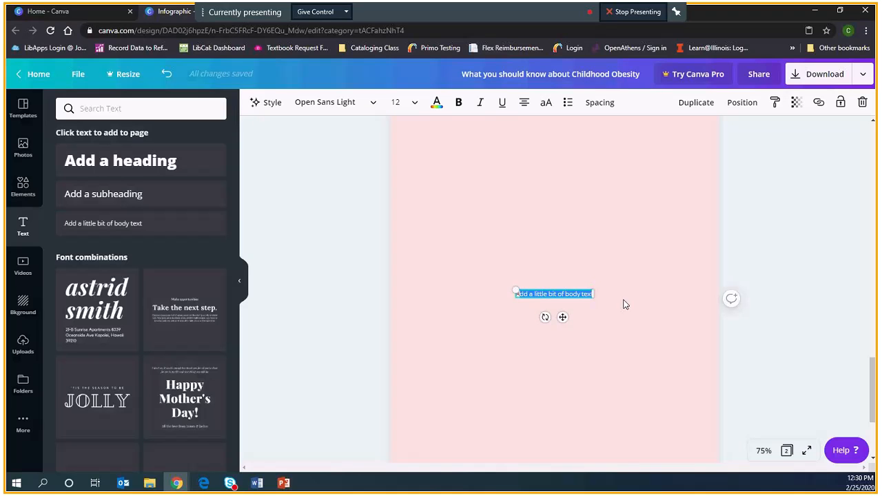
type("The number of overweight or obese infants and young children (aged 0 to 5 years) increased from 32 million globally in 1990 to 41 million in 2016")
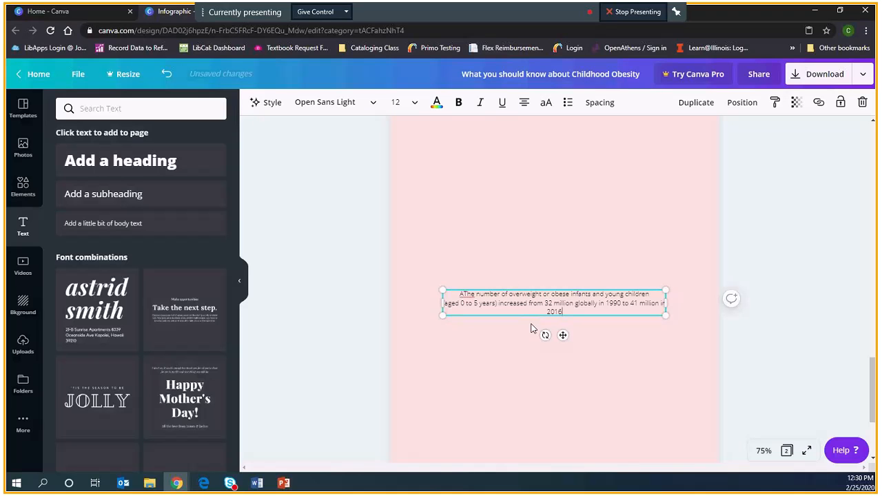
Step: Replace the second page's body text with the Bibliography copied from the Word document, listing the three childhood obesity sources
key("alt+Tab")
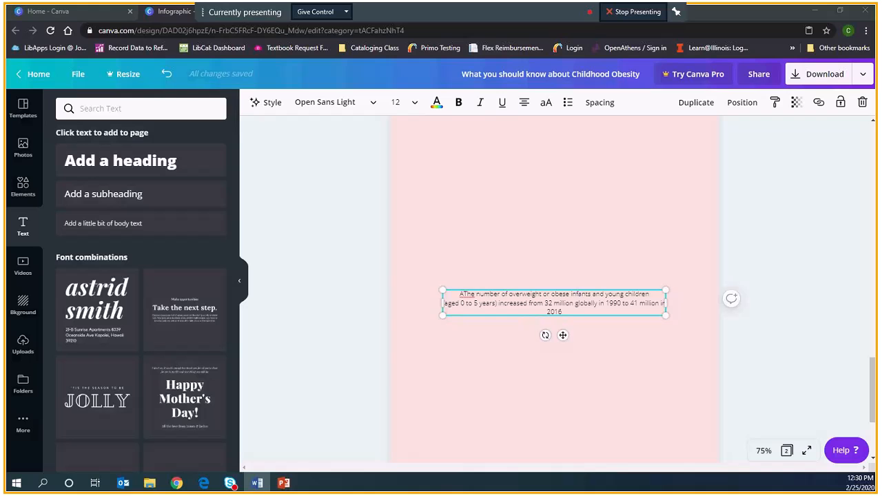
left_click(573, 310)
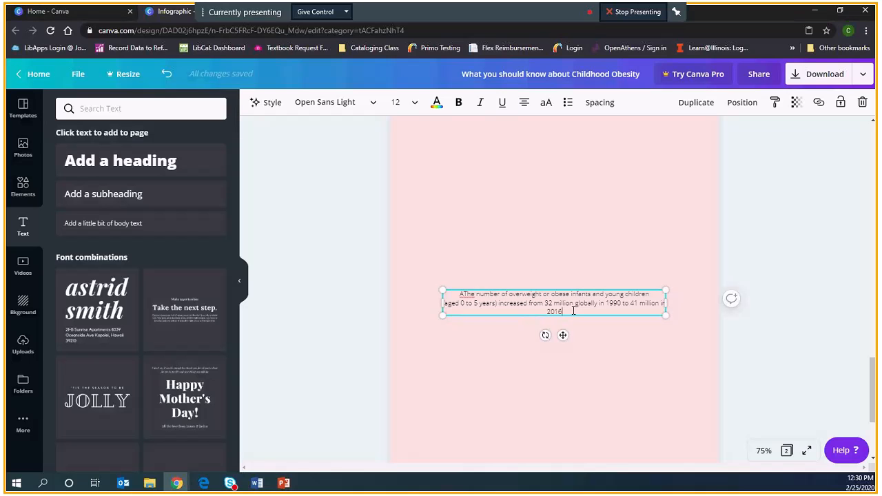
left_click_drag(573, 310, 452, 285)
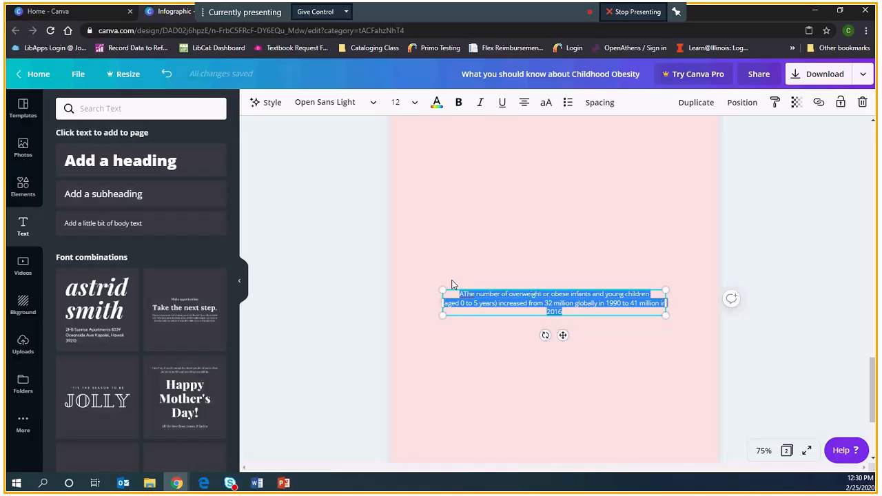
type("Bibliography  Blank Children's Hospital. (2014, Feburary 04). 10 Surprising Facts About Childhood Obesity. Retrieved from https://www.unitypoint.org/blankchildrens/article.aspx?id=a08c96a2-c311-40d3-8eee-93d15f92b7ef Comission on Ending Childhood Obesity. (2017, October 13). Facts and figures on childhood obesity. Retrieved from World Health Organization: http://www.who.int/end-childhood-obesity/facts/en/ Division of Population Health, National Center for Chronic Disease Prevention and Health Promotion. (2018, January 29th). Childhood Obesity Facts. Retrieved from Centers for Disease Control and Prevention: https://www.cdc.gov/healthyschools/obesity/facts.htm")
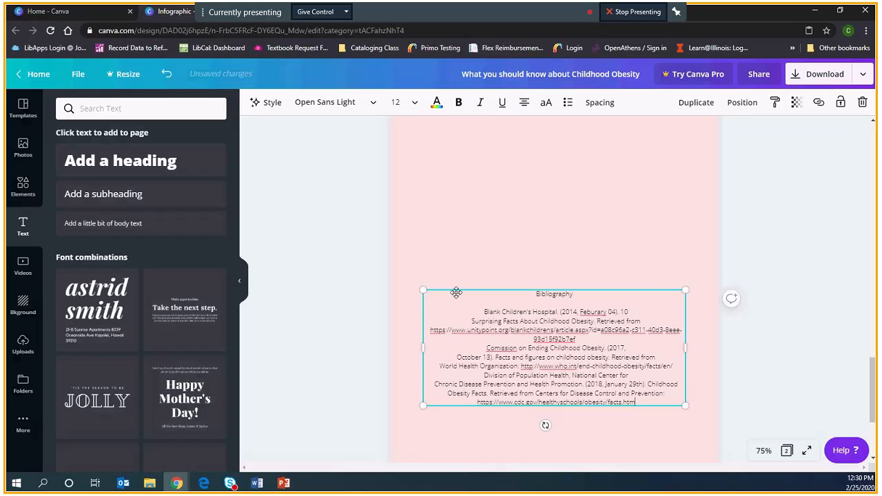
Step: Left-align the last line of the bibliography, the CDC web address
left_click(525, 103)
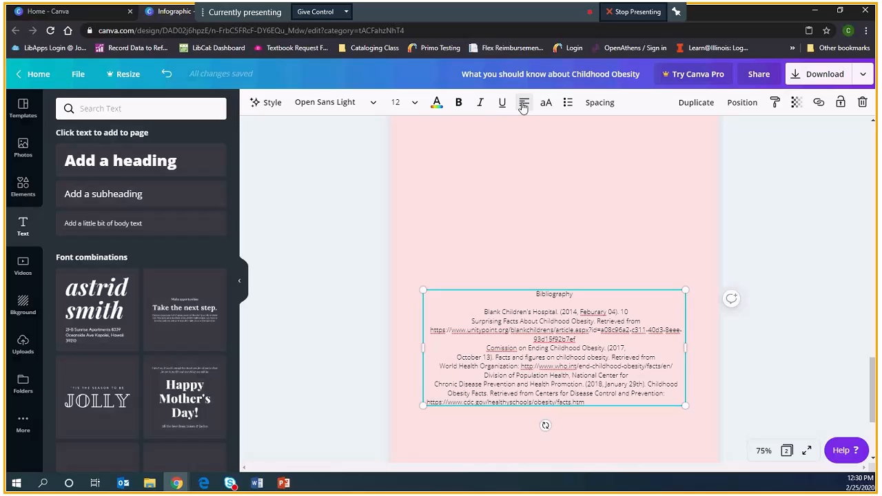
left_click(485, 305)
left_click(514, 329)
left_click(485, 312)
Step: Download all 2 pages of the design as PNG and dismiss the Canva Pro upgrade offer to continue editing
scroll(770, 408, "up", 15)
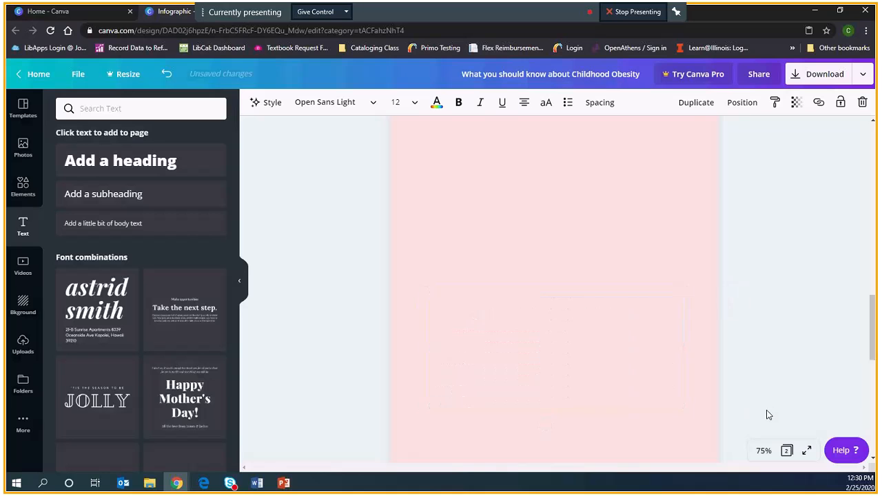
scroll(755, 443, "down", 2)
scroll(756, 443, "up", 2)
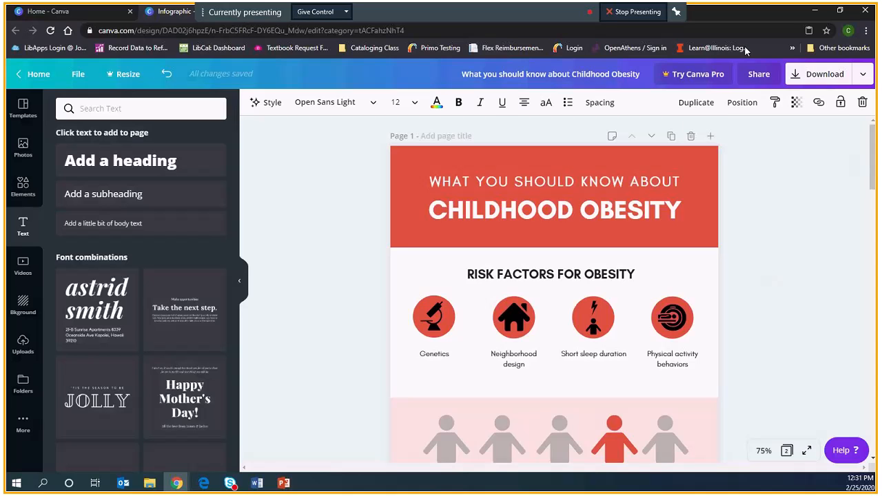
left_click(822, 76)
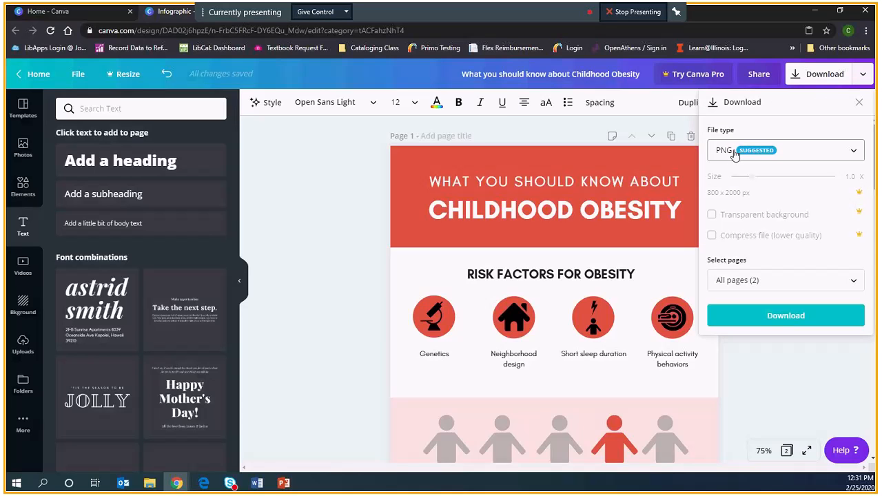
left_click(852, 152)
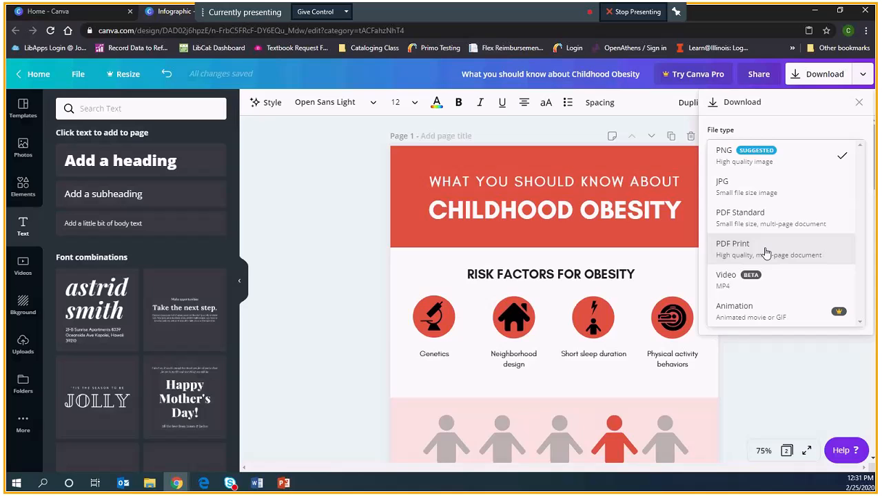
left_click(756, 166)
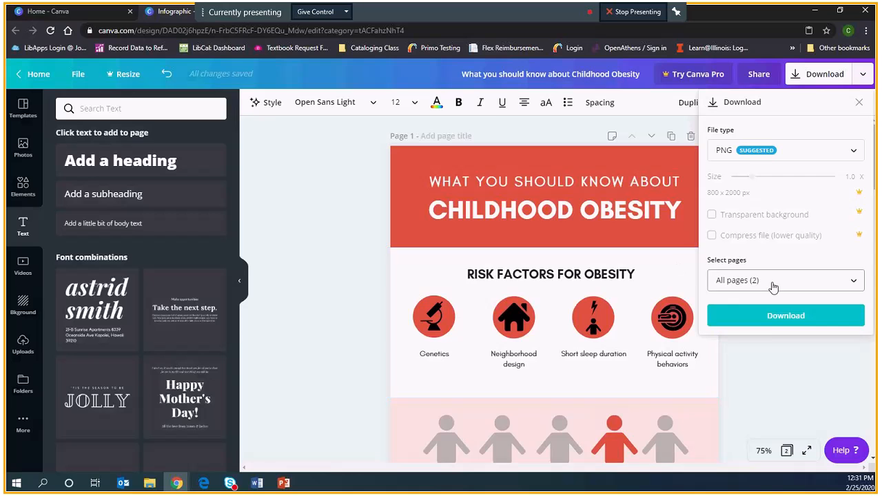
left_click(768, 319)
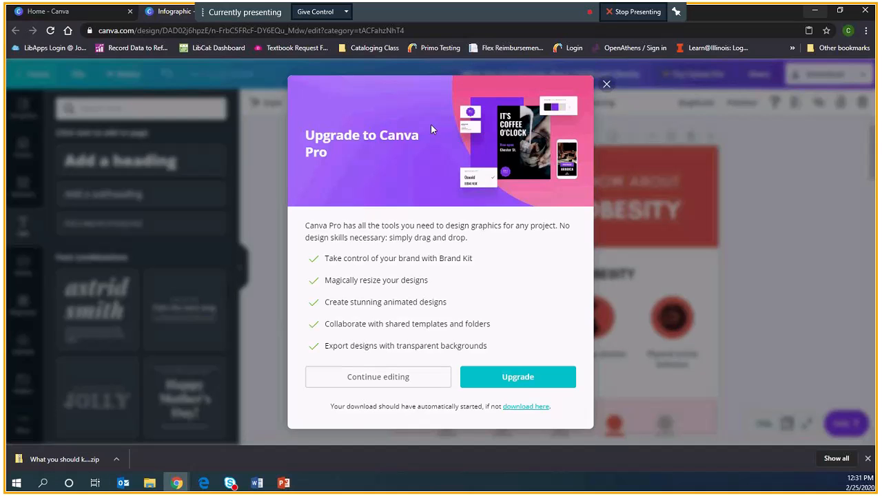
left_click(403, 386)
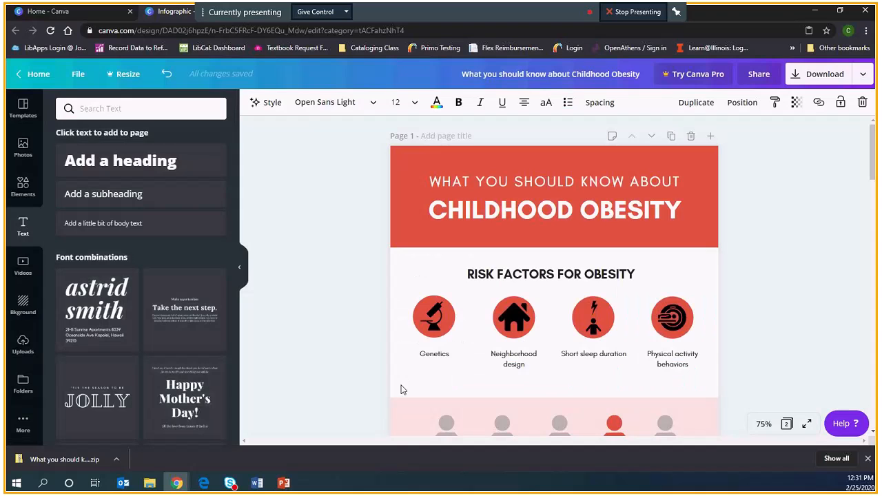
Step: Open the downloaded zip in File Explorer and view the first PNG image in Photos
left_click(60, 459)
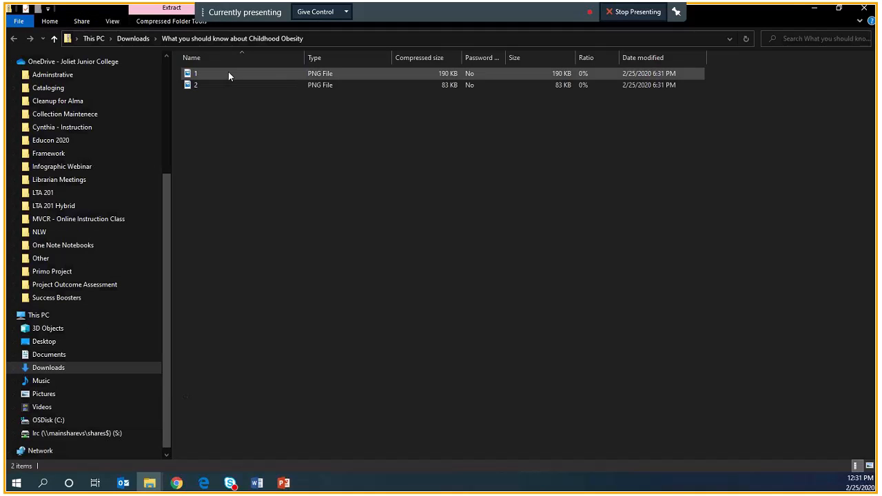
double_click(222, 73)
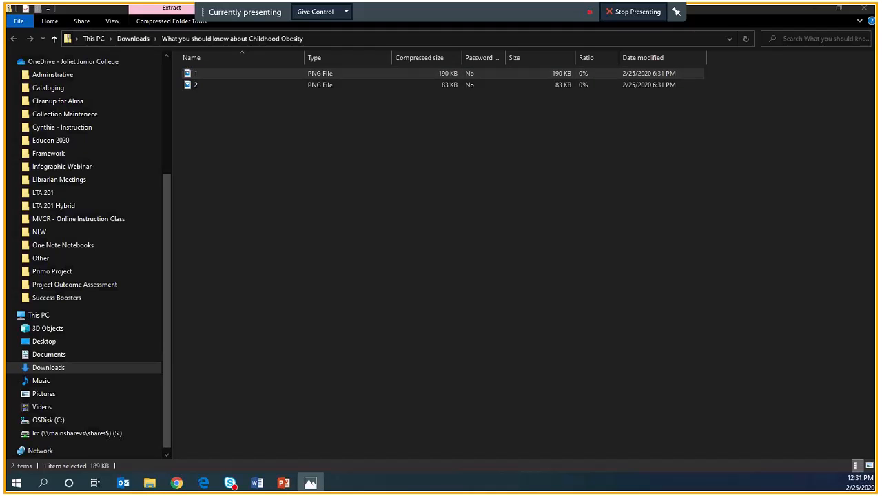
left_click(171, 13)
left_click(171, 13)
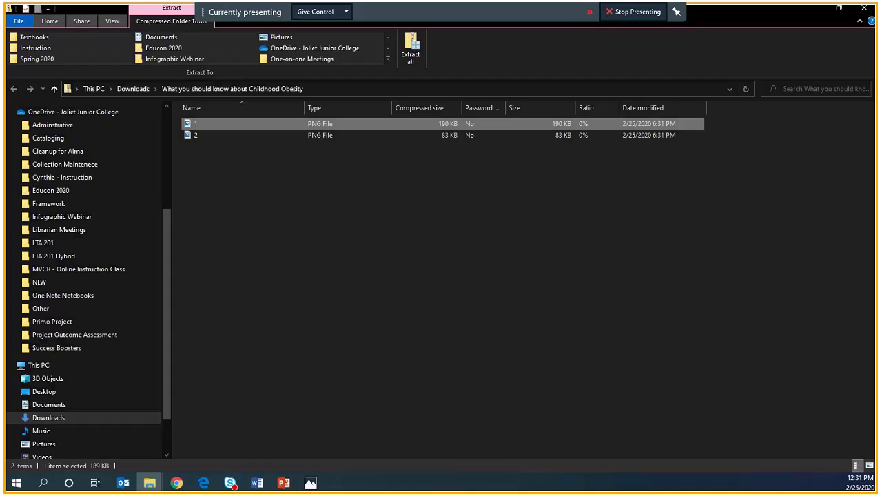
key("alt+Tab")
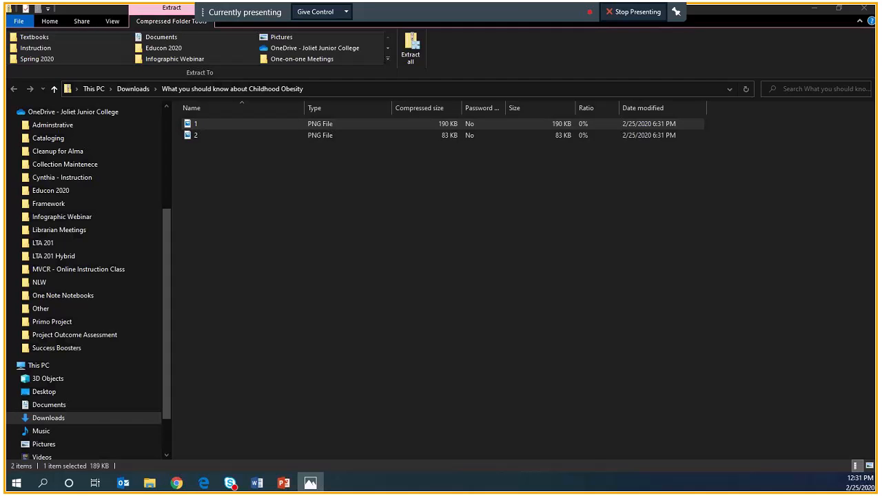
left_click_drag(494, 102, 507, 21)
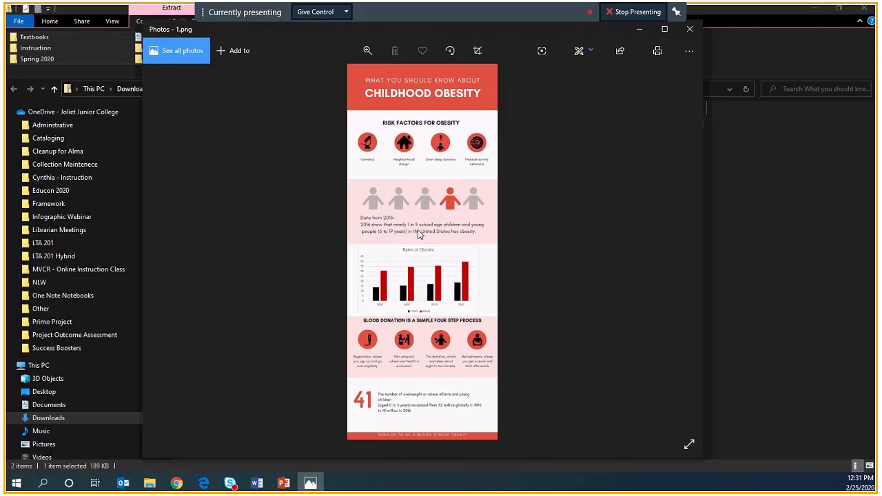